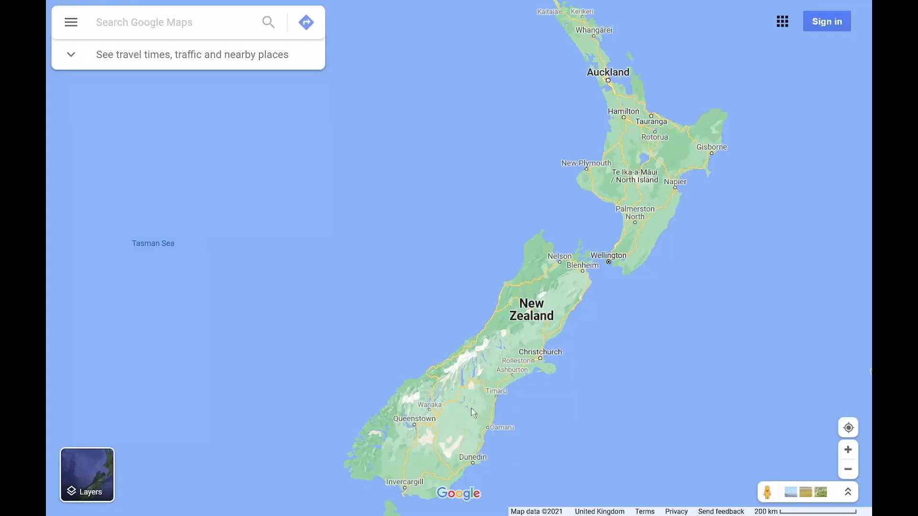
- Zoom the map in to the town of Waimate on New Zealand's South Island
{"action": "scroll", "coordinate": [476, 421], "scroll_direction": "up", "scroll_amount": 5}
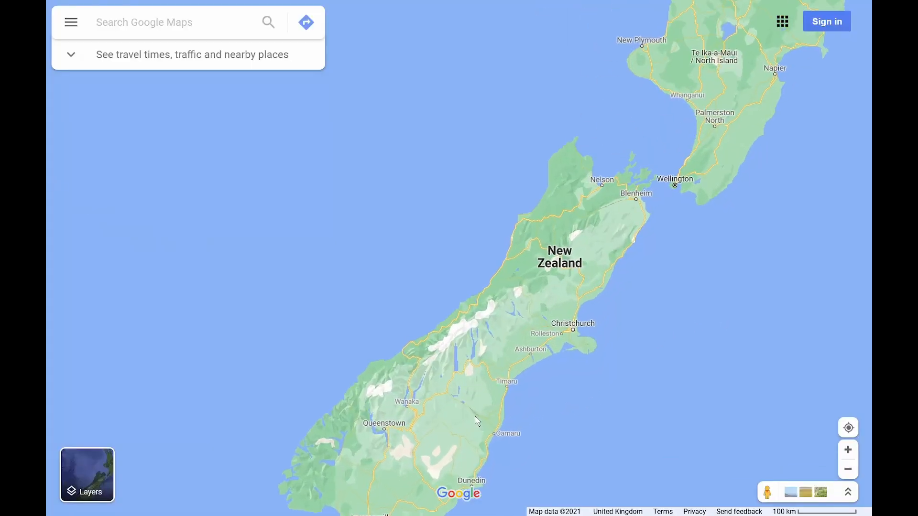
{"action": "scroll", "coordinate": [524, 408], "scroll_direction": "up", "scroll_amount": 4}
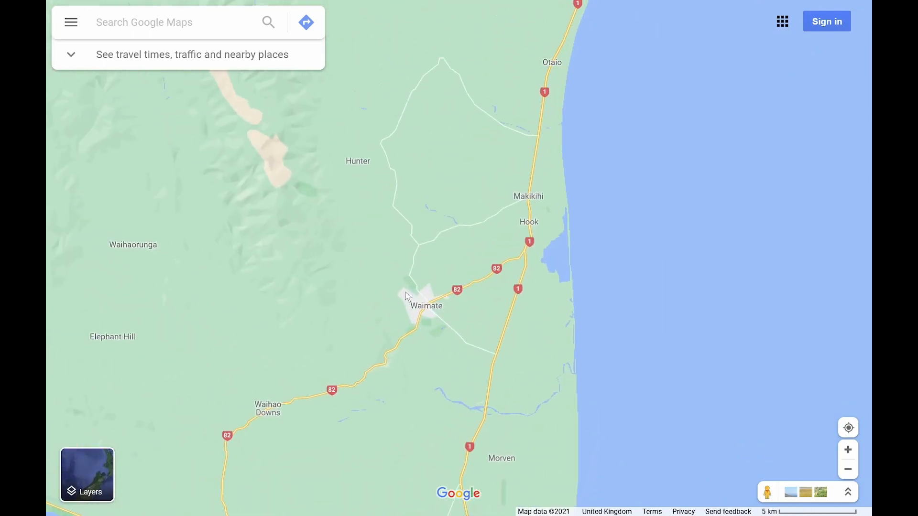
{"action": "left_click", "coordinate": [422, 310]}
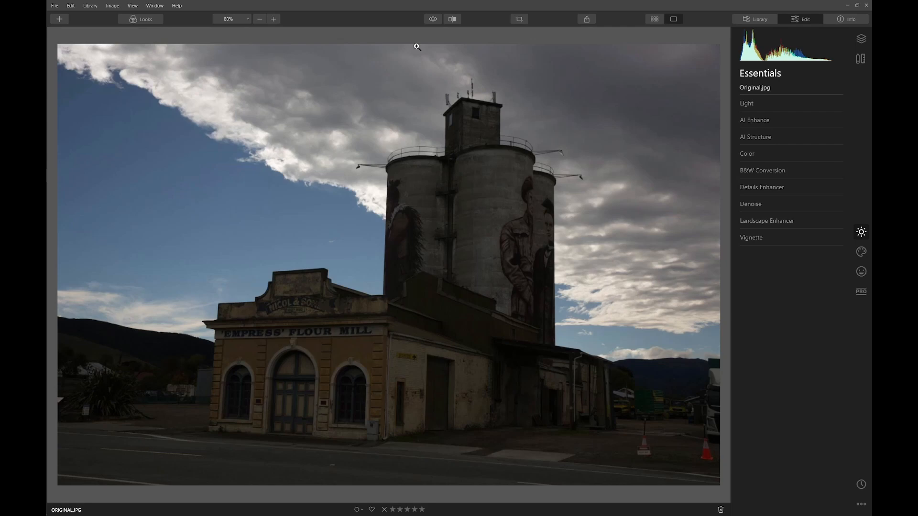
- In Luminar, browse the Luminar Looks and apply the AI Image Enhancer look to the silo photo at full strength
{"action": "left_click", "coordinate": [146, 19]}
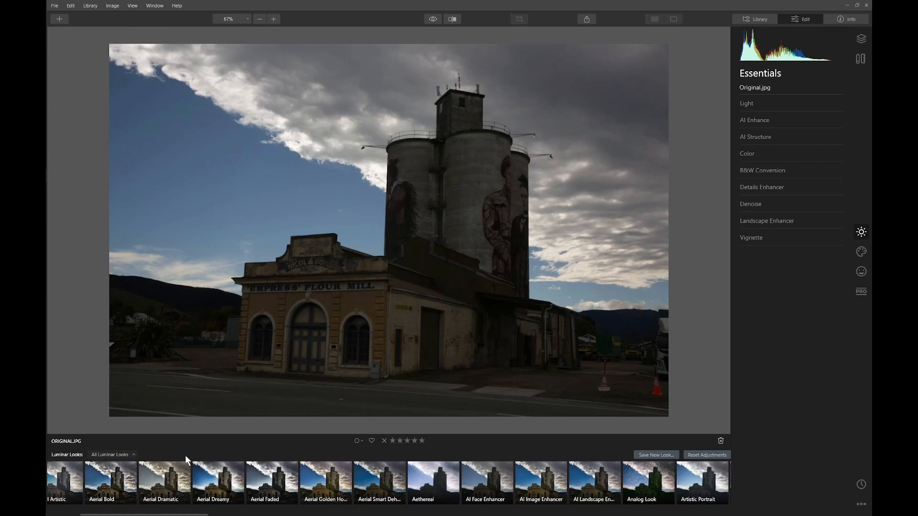
{"action": "left_click", "coordinate": [185, 468]}
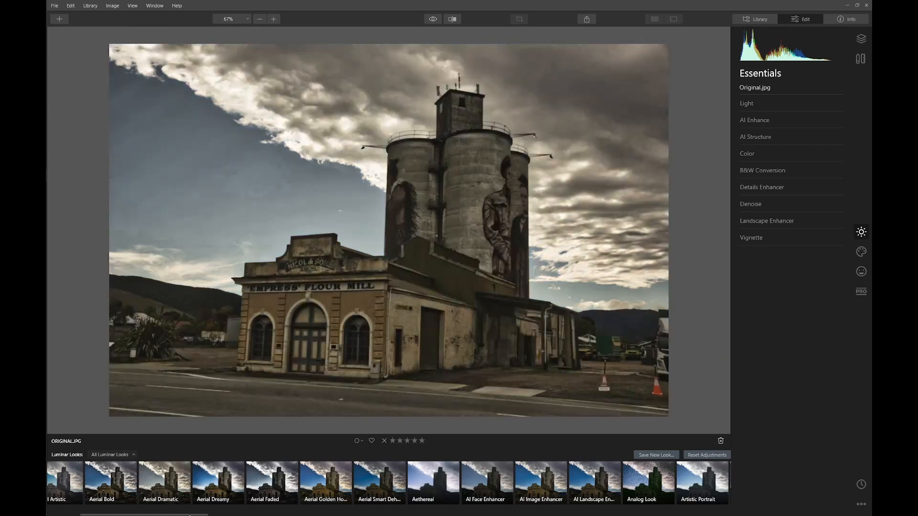
{"action": "left_click_drag", "start_coordinate": [189, 515], "coordinate": [238, 514]}
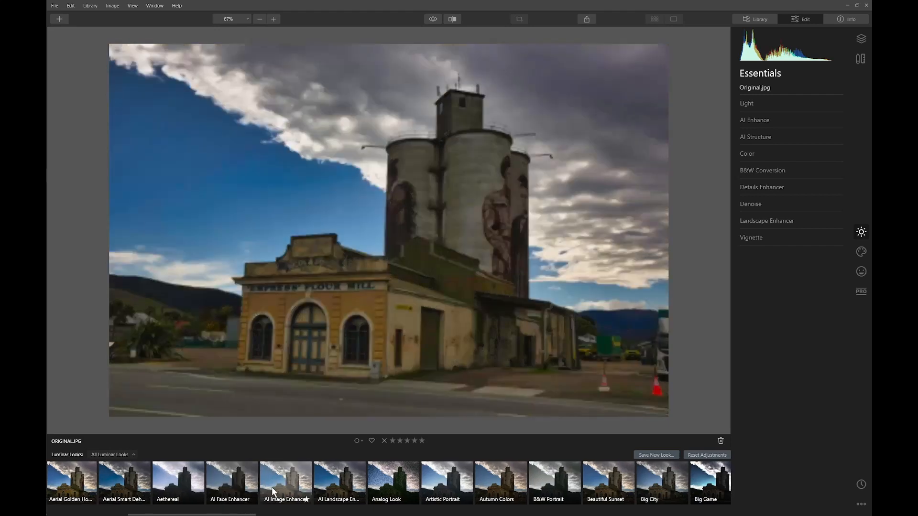
{"action": "left_click", "coordinate": [281, 484]}
{"action": "left_click", "coordinate": [280, 483]}
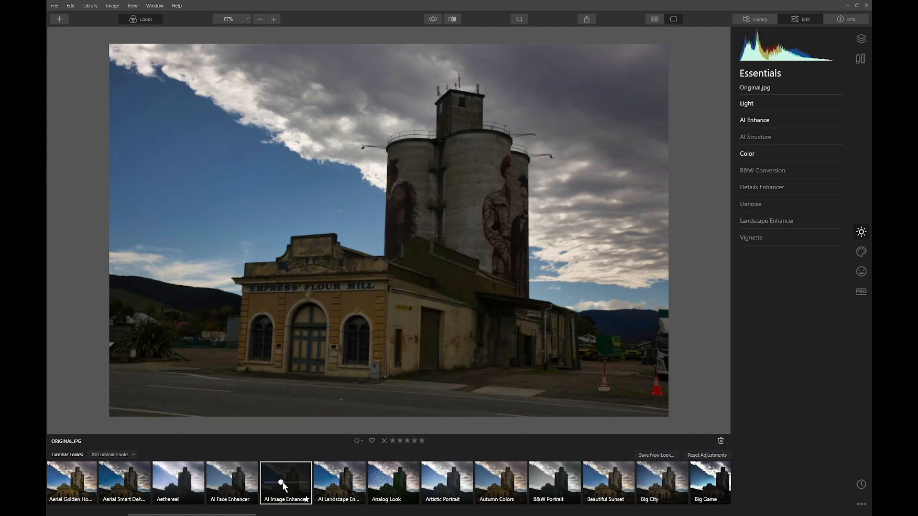
{"action": "left_click_drag", "start_coordinate": [283, 482], "coordinate": [318, 480]}
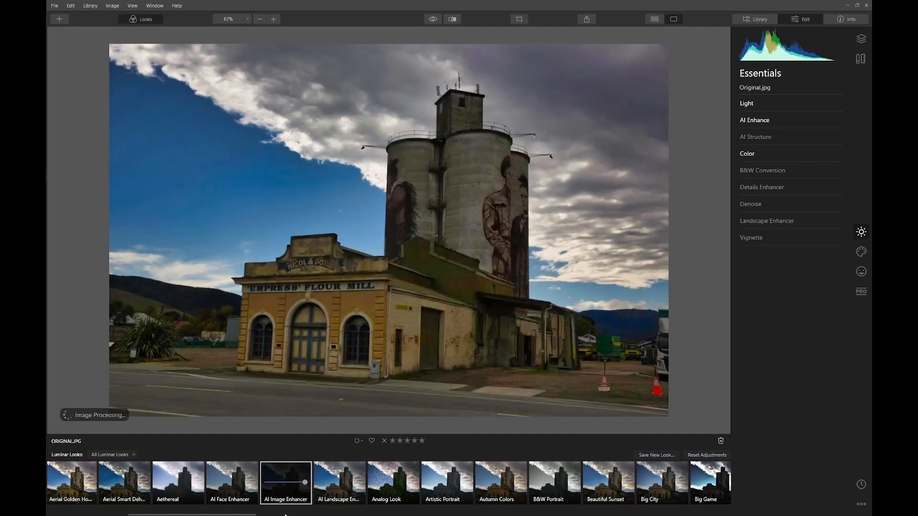
- Try the Warm Sunset look on the photo and reset all adjustments
{"action": "left_click_drag", "start_coordinate": [248, 515], "coordinate": [731, 492]}
{"action": "left_click", "coordinate": [646, 482]}
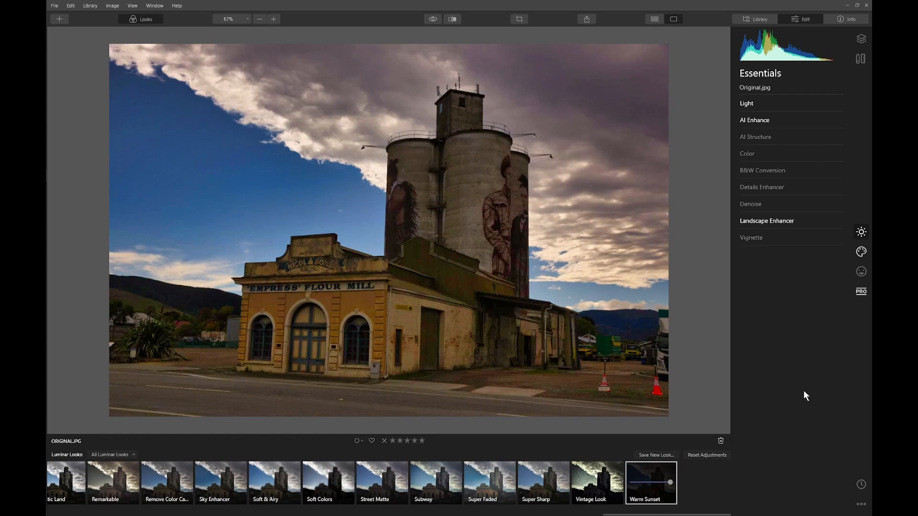
{"action": "left_click", "coordinate": [717, 454]}
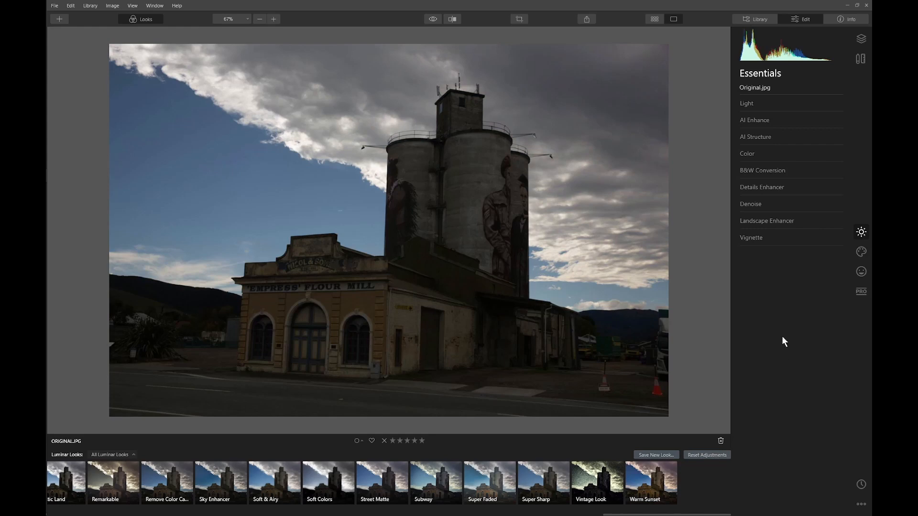
- Set AI Accent to 87 in AI Enhance and compare the photo with the original
{"action": "left_click", "coordinate": [757, 122]}
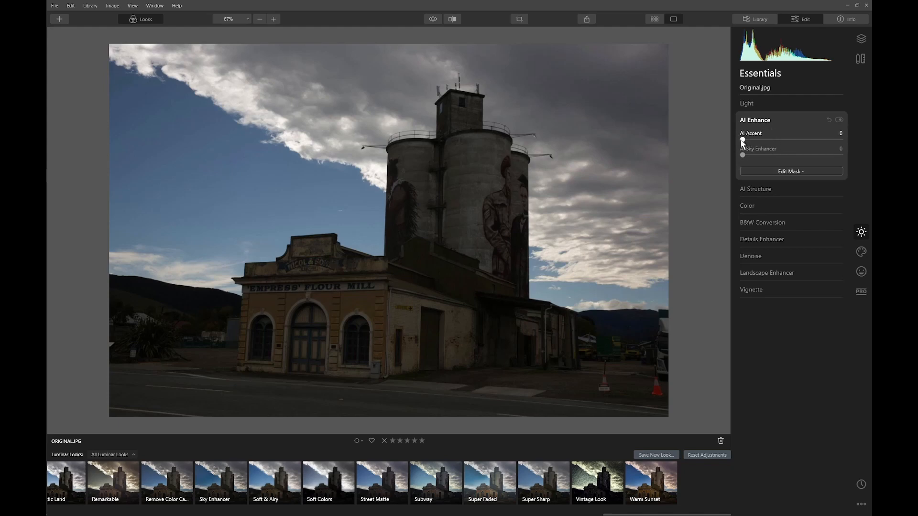
{"action": "left_click_drag", "start_coordinate": [741, 140], "coordinate": [812, 138]}
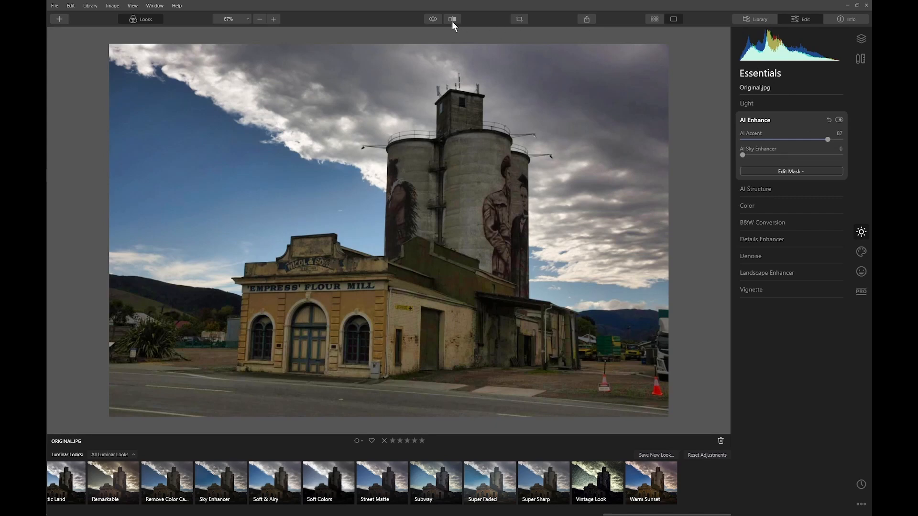
{"action": "left_click_drag", "start_coordinate": [433, 18], "coordinate": [434, 22]}
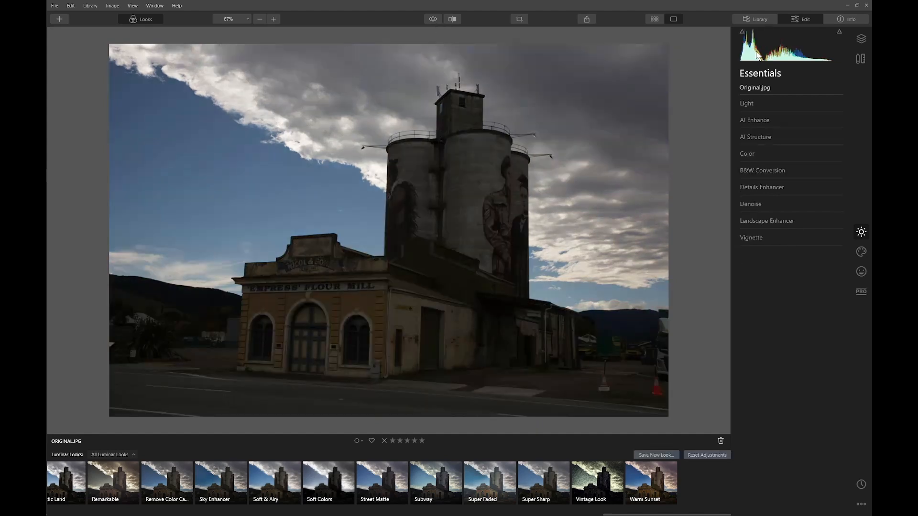
- Set the Light adjustment's Exposure to 0.75 and Highlights to -83
{"action": "left_click", "coordinate": [748, 102]}
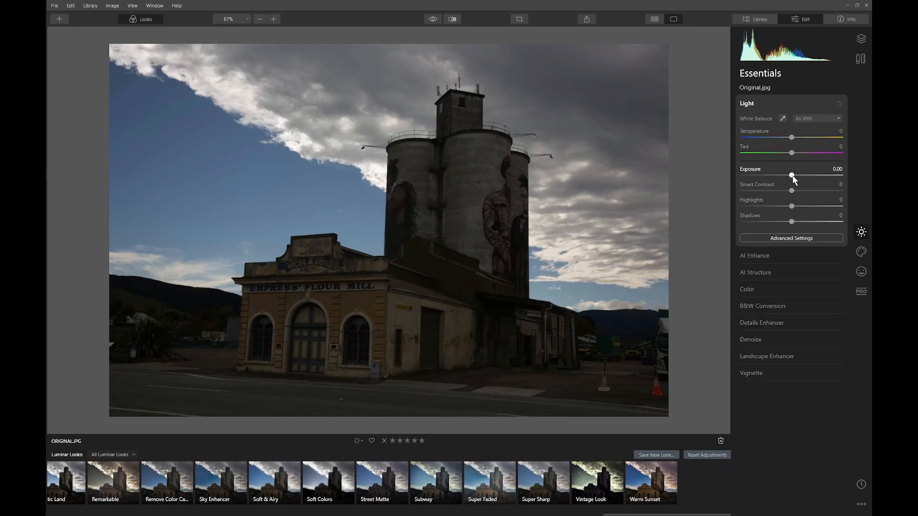
{"action": "left_click_drag", "start_coordinate": [791, 176], "coordinate": [800, 175]}
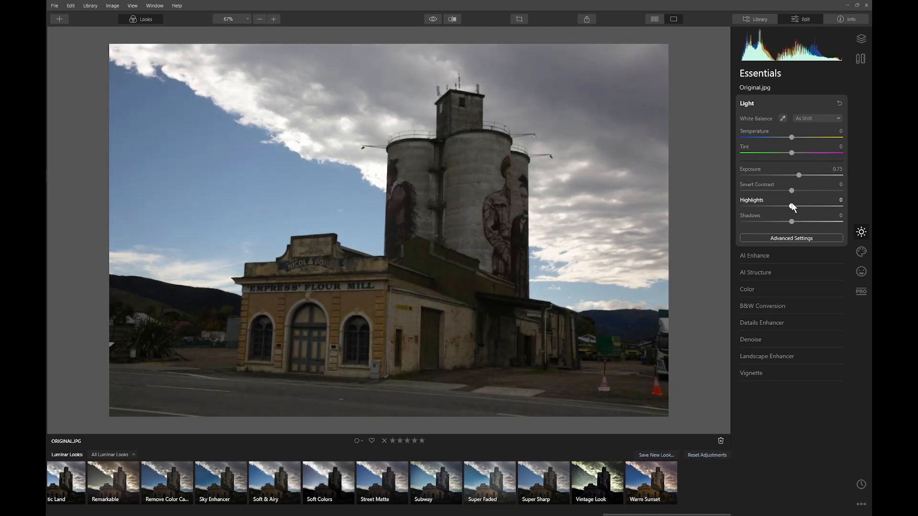
{"action": "left_click_drag", "start_coordinate": [791, 206], "coordinate": [771, 208]}
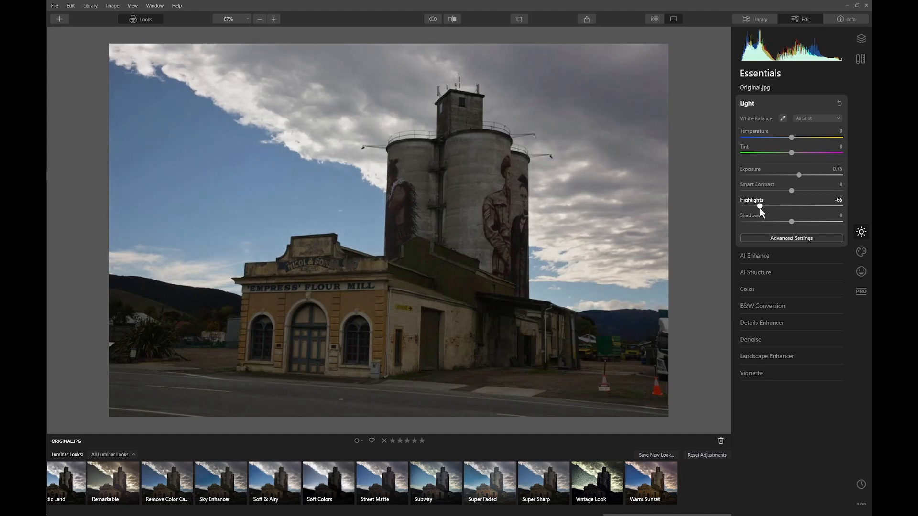
{"action": "left_click_drag", "start_coordinate": [756, 208], "coordinate": [751, 208]}
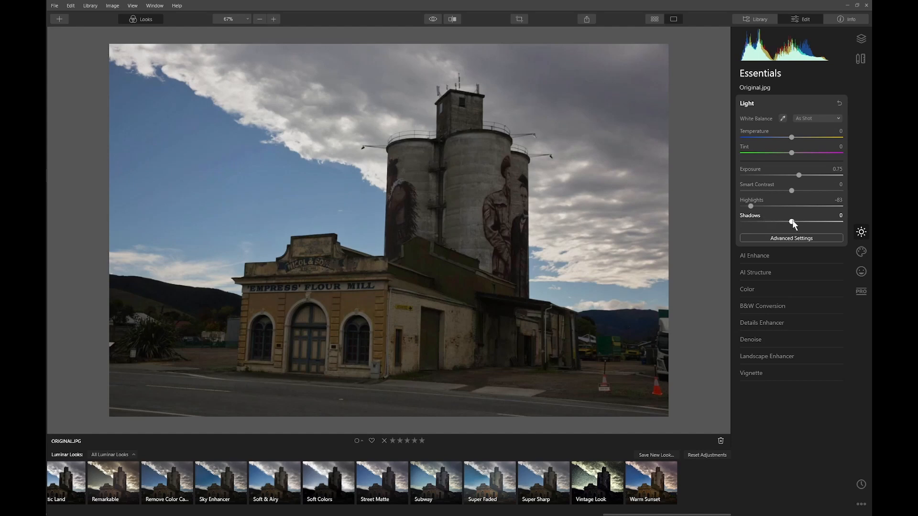
- Set Shadows to 61 and Smart Contrast to 23 in the Light adjustment, and preview the original for comparison
{"action": "left_click_drag", "start_coordinate": [792, 222], "coordinate": [823, 221]}
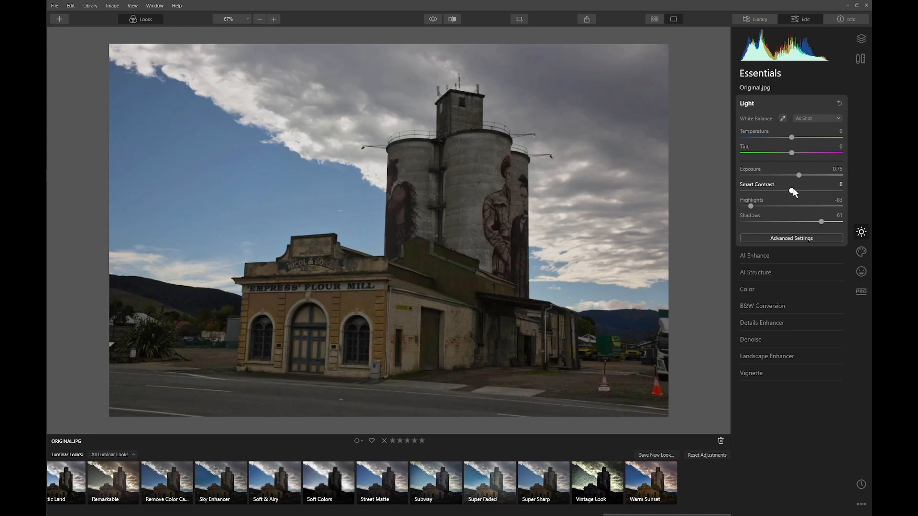
{"action": "left_click_drag", "start_coordinate": [792, 190], "coordinate": [804, 190]}
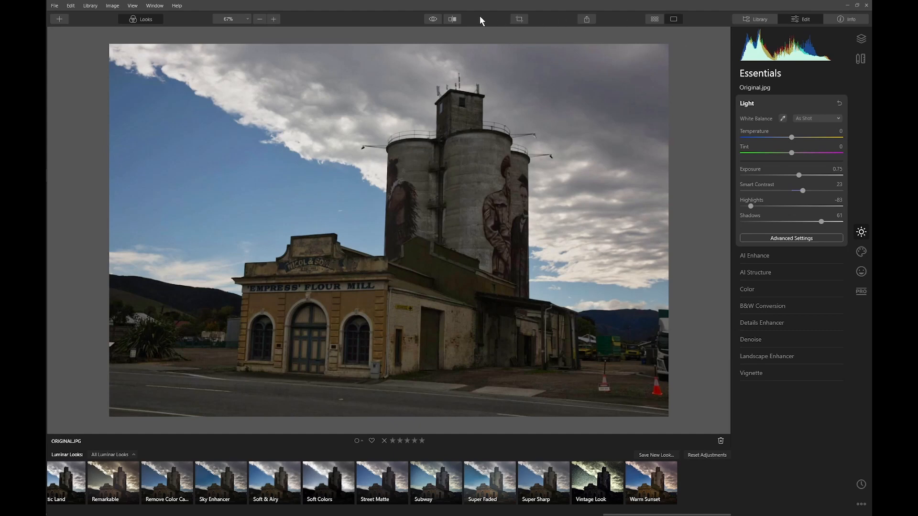
{"action": "left_click", "coordinate": [434, 18]}
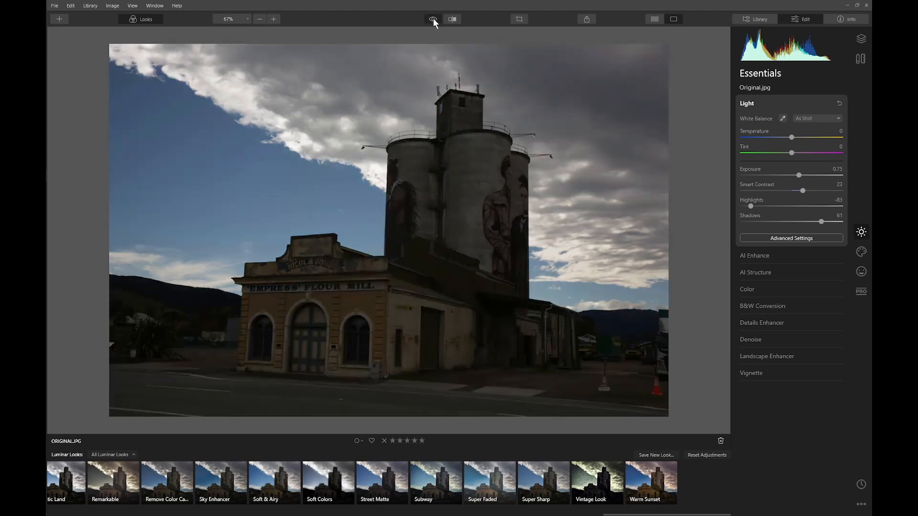
{"action": "left_click", "coordinate": [433, 18]}
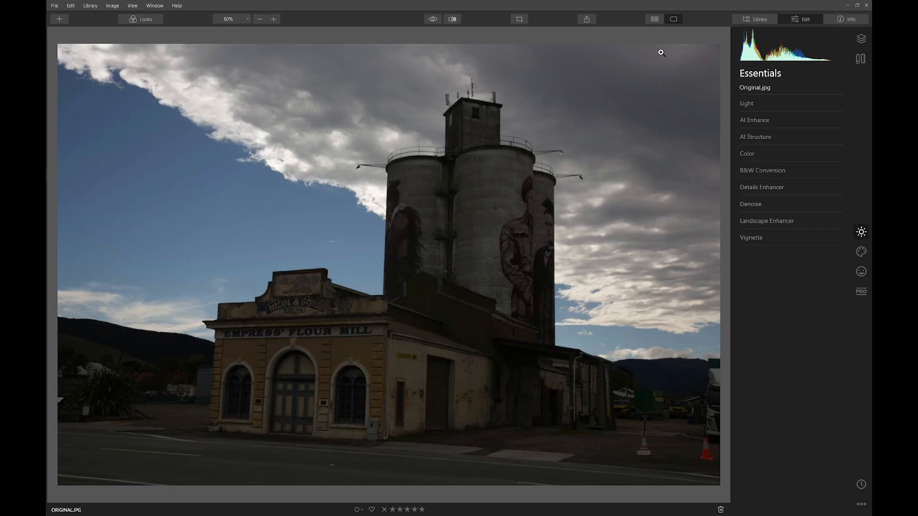
- Add Original.jpg as a new image layer above the base photo
{"action": "left_click", "coordinate": [862, 39]}
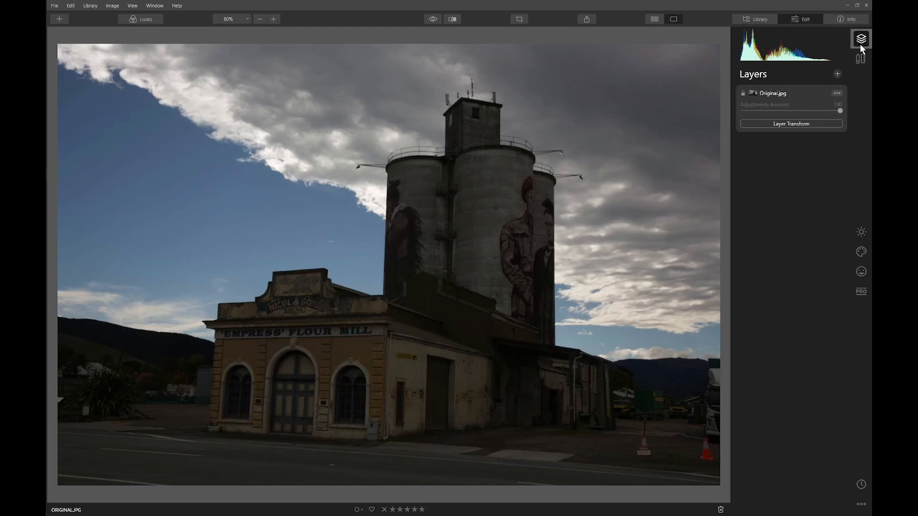
{"action": "left_click", "coordinate": [836, 73]}
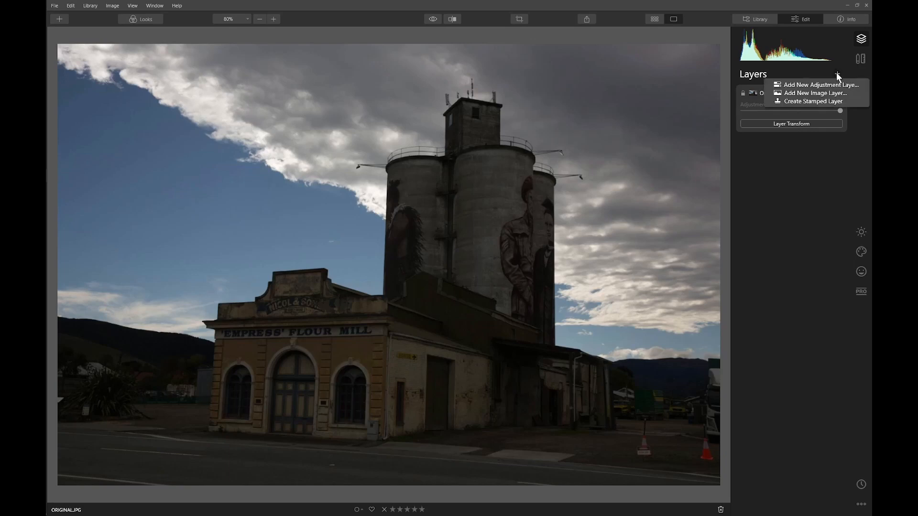
{"action": "left_click", "coordinate": [819, 92]}
{"action": "left_click", "coordinate": [294, 83]}
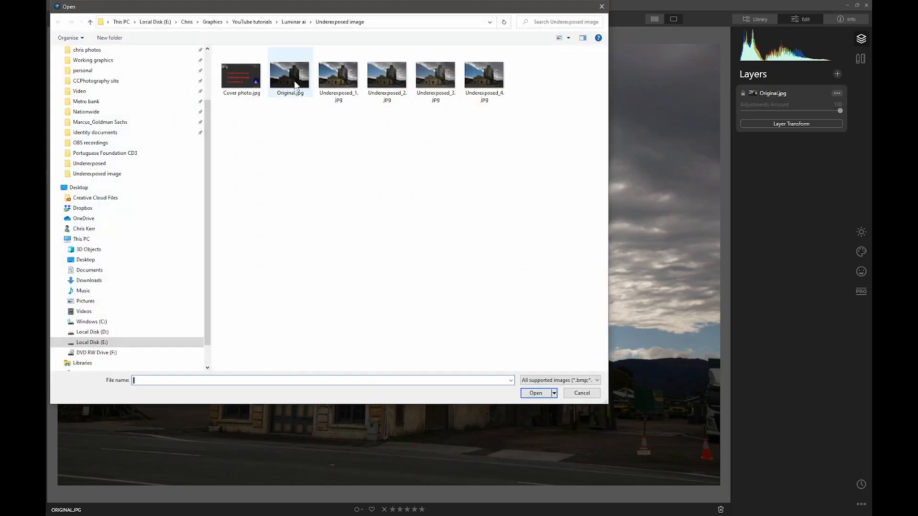
{"action": "double_click", "coordinate": [295, 85]}
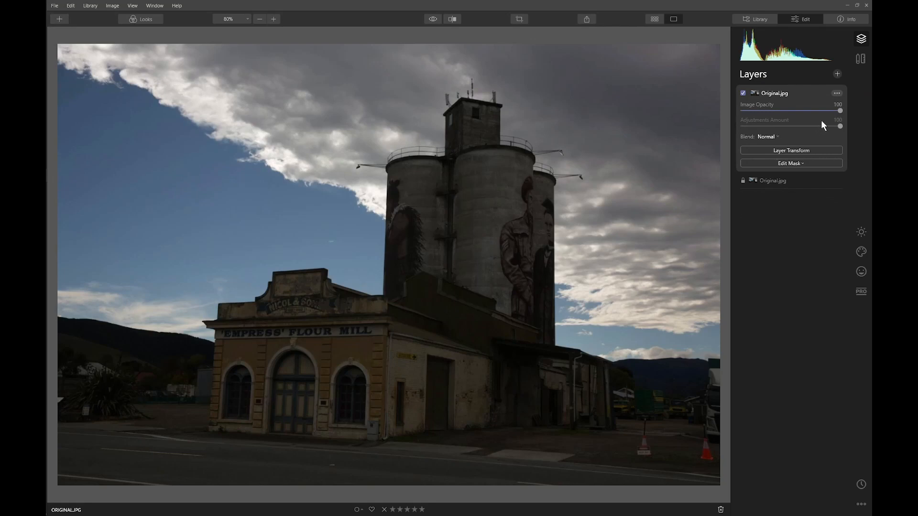
- Set the new image layer's opacity to 50 and its blend mode to Screen, toggling its visibility to check the effect
{"action": "left_click_drag", "start_coordinate": [841, 111], "coordinate": [789, 114]}
{"action": "left_click", "coordinate": [771, 137]}
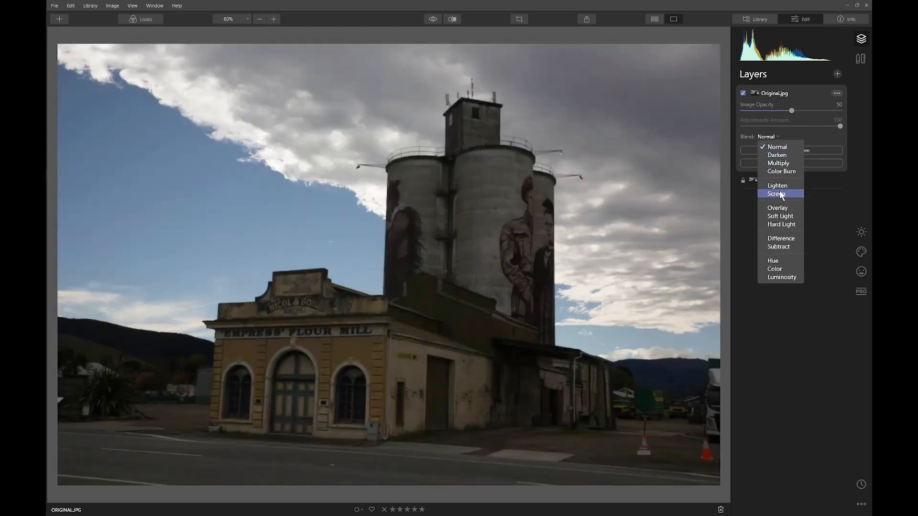
{"action": "left_click", "coordinate": [780, 194]}
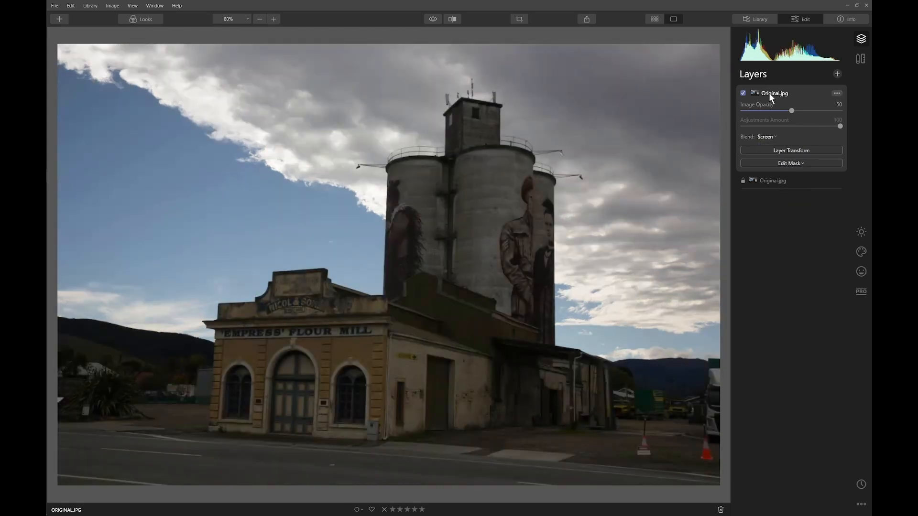
{"action": "left_click", "coordinate": [743, 93]}
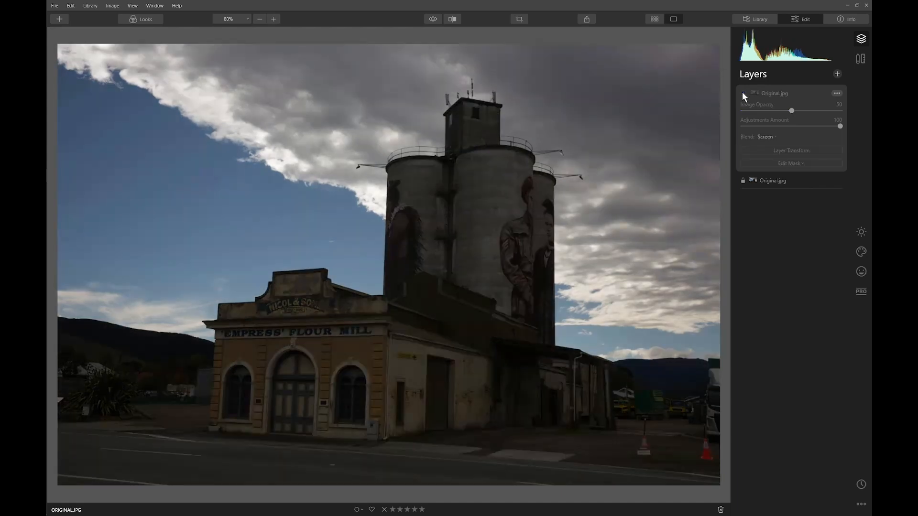
{"action": "left_click", "coordinate": [743, 94]}
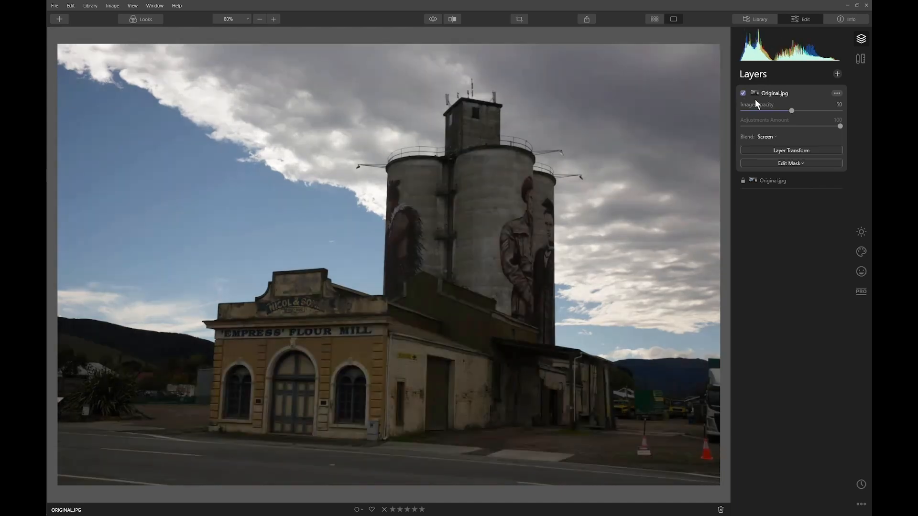
- Add a luminosity mask to the upper Original.jpg layer and invert it, toggling the layer's visibility to compare
{"action": "left_click", "coordinate": [782, 162]}
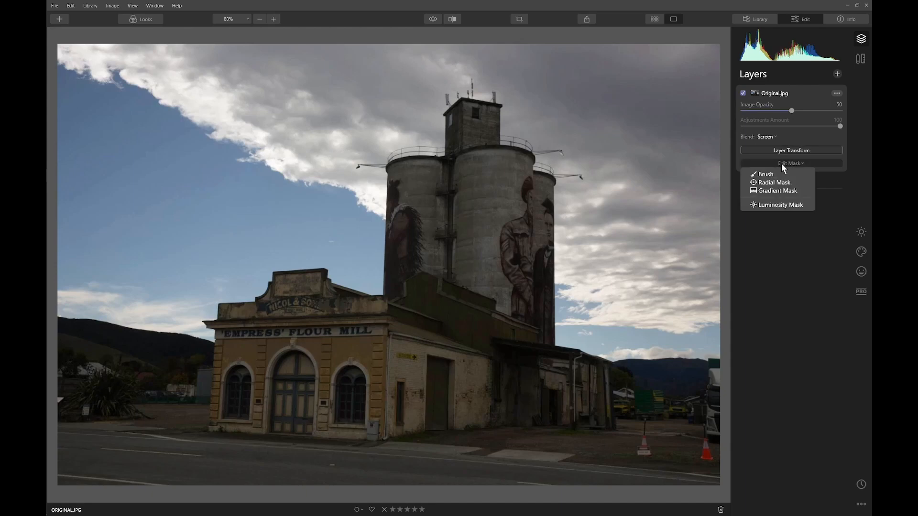
{"action": "left_click", "coordinate": [783, 205]}
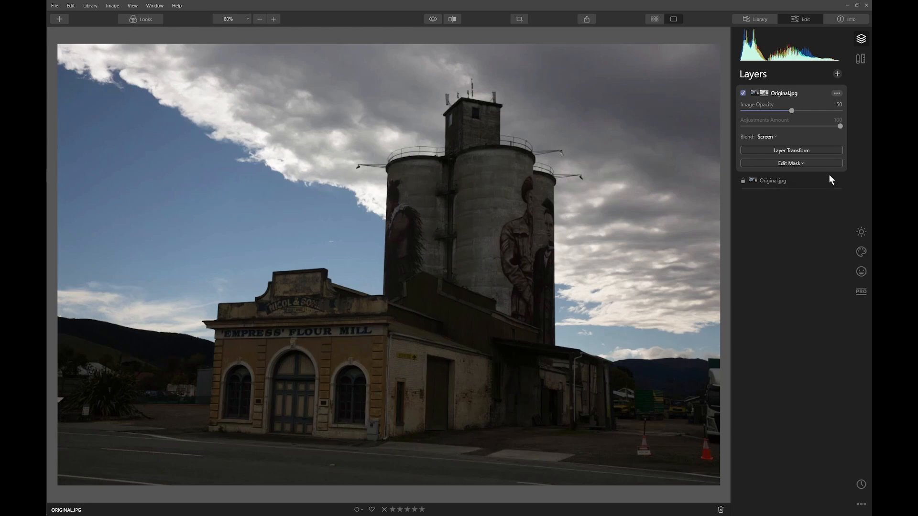
{"action": "left_click", "coordinate": [838, 94]}
{"action": "mouse_move", "coordinate": [832, 178]}
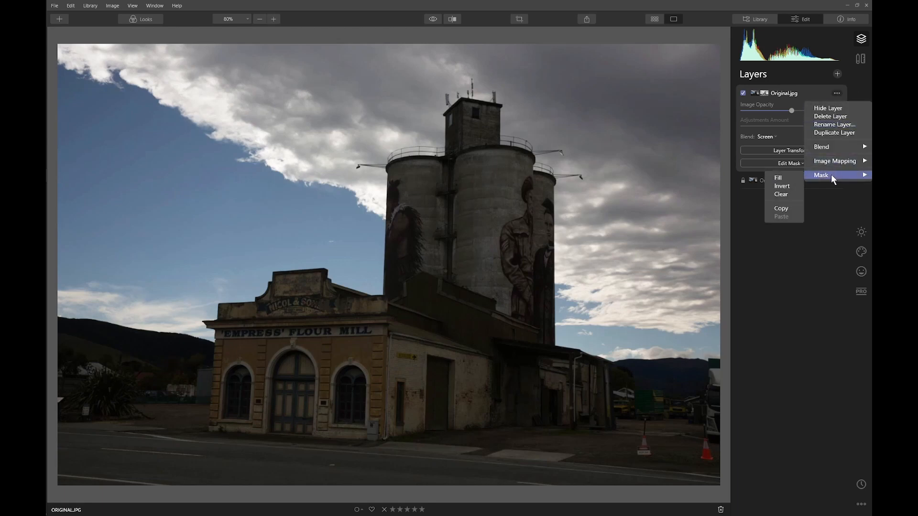
{"action": "left_click", "coordinate": [782, 186]}
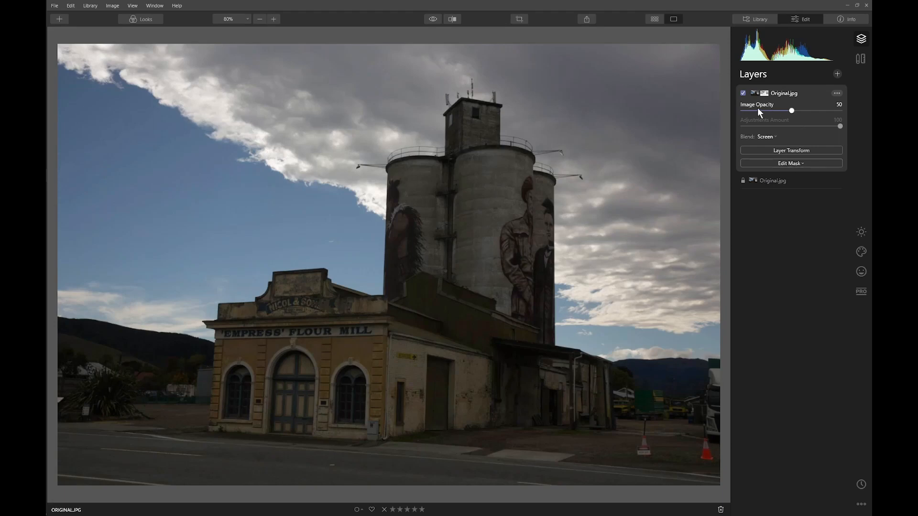
{"action": "left_click", "coordinate": [743, 93]}
{"action": "left_click", "coordinate": [743, 94]}
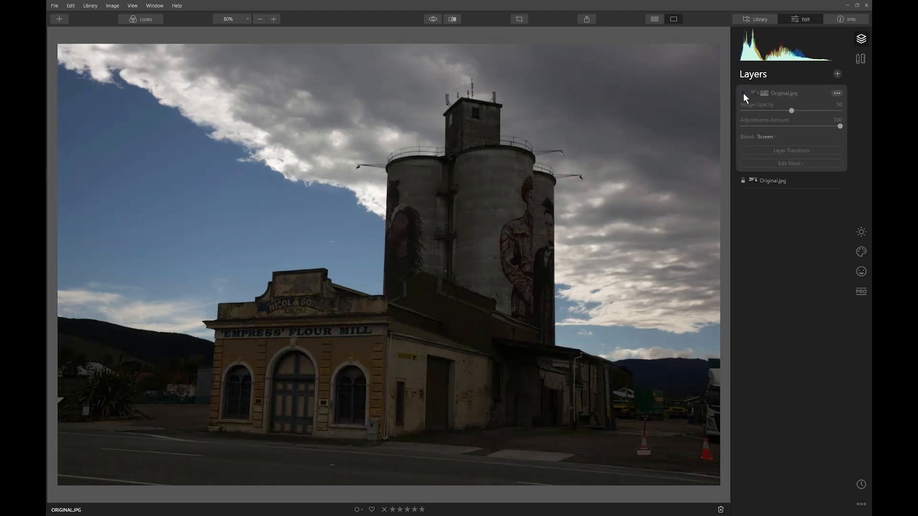
{"action": "left_click", "coordinate": [743, 93]}
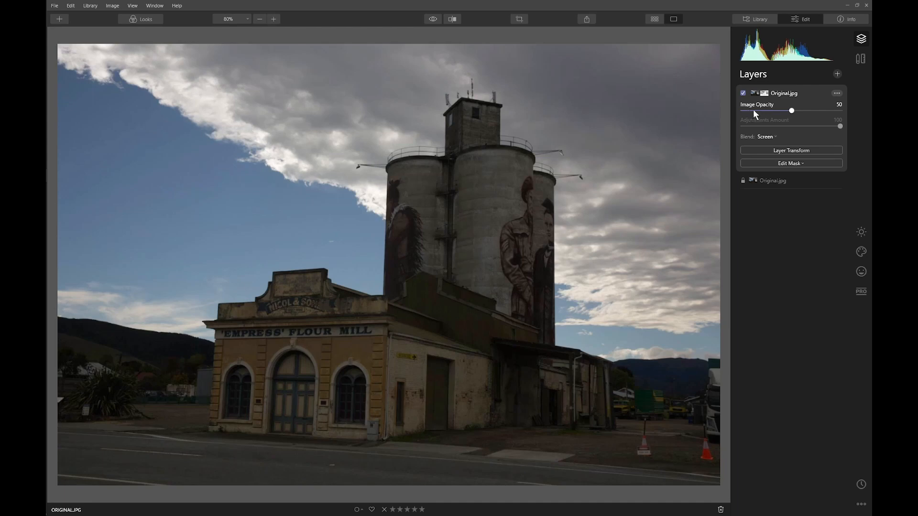
- Set AI Accent to 80 in AI Enhance on the upper Original.jpg layer
{"action": "left_click", "coordinate": [860, 234]}
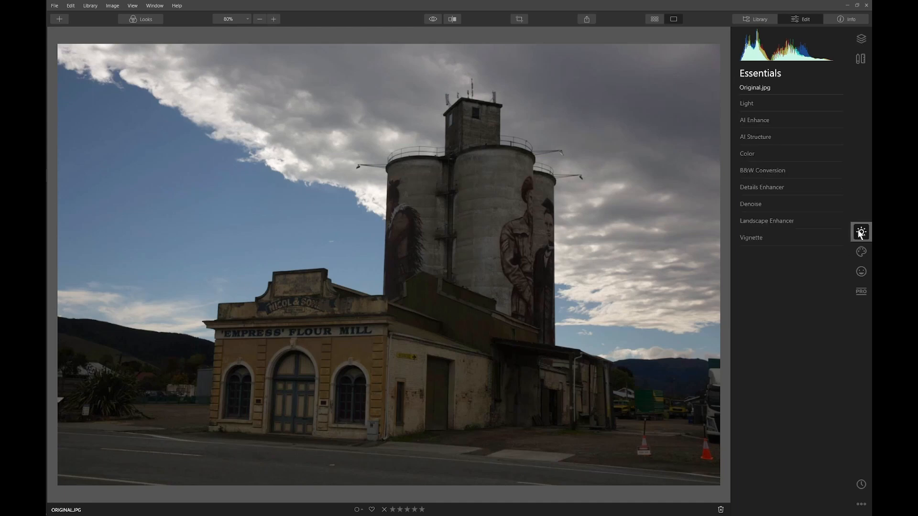
{"action": "left_click", "coordinate": [752, 120]}
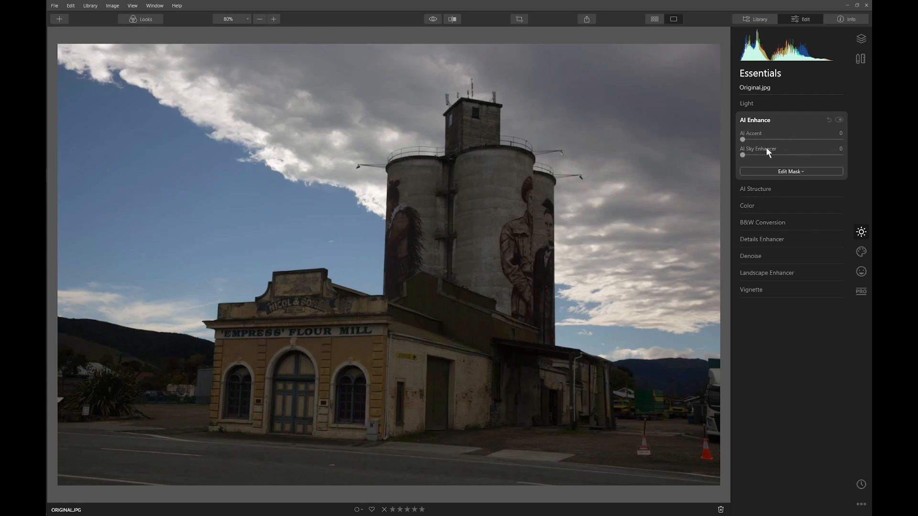
{"action": "left_click_drag", "start_coordinate": [743, 139], "coordinate": [811, 148]}
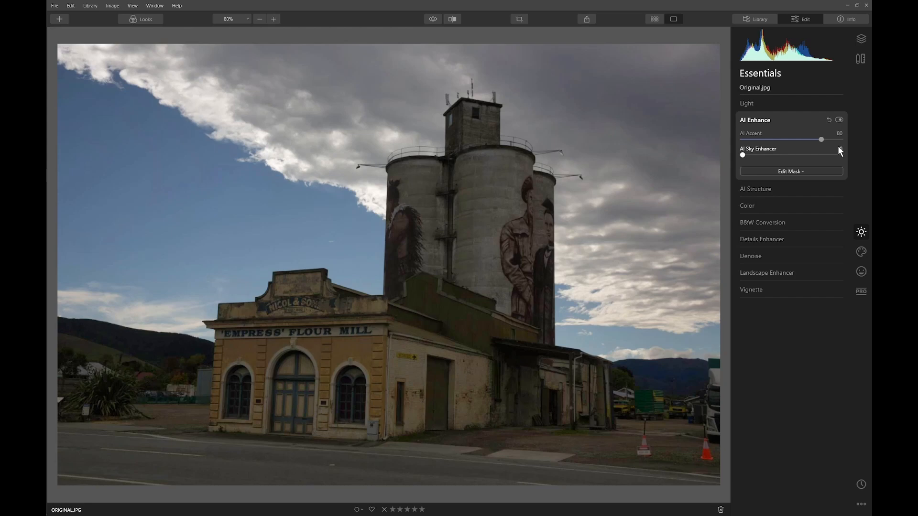
- Add a new adjustment layer above the Screen-blended Original.jpg layer
{"action": "left_click", "coordinate": [862, 39]}
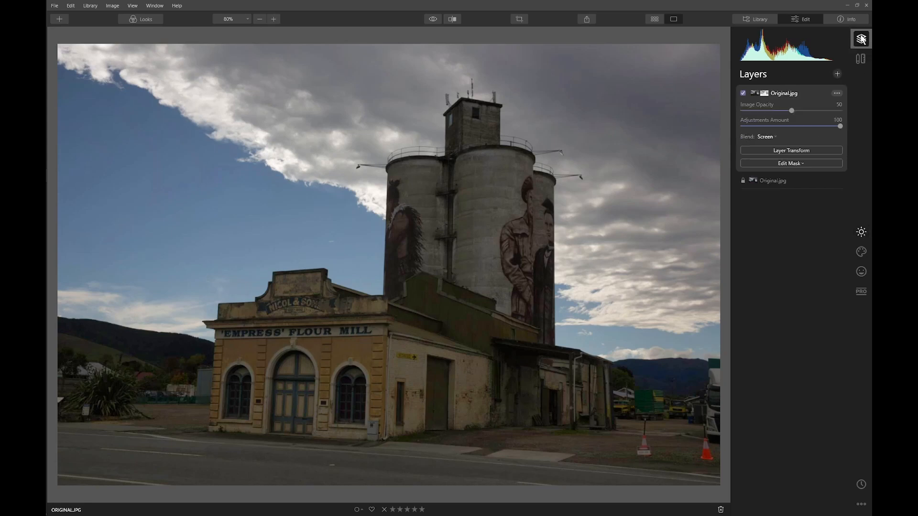
{"action": "left_click", "coordinate": [837, 75]}
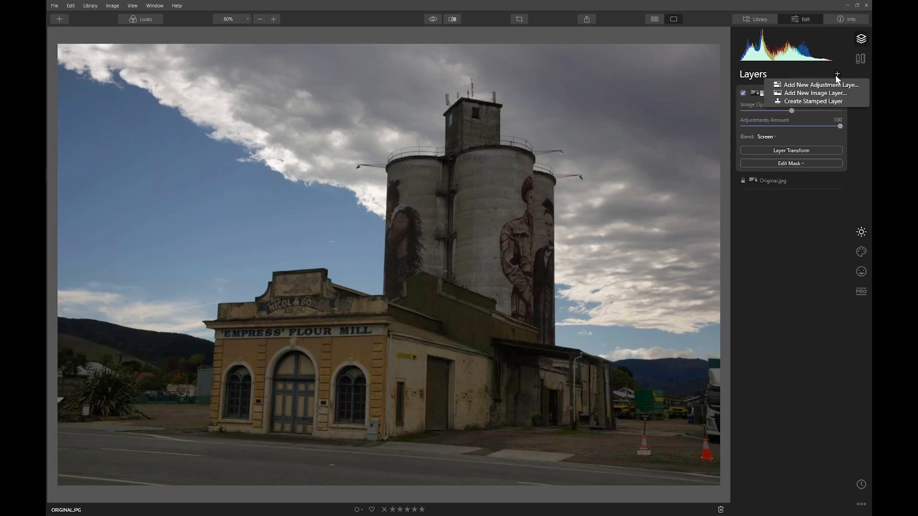
{"action": "left_click", "coordinate": [826, 84]}
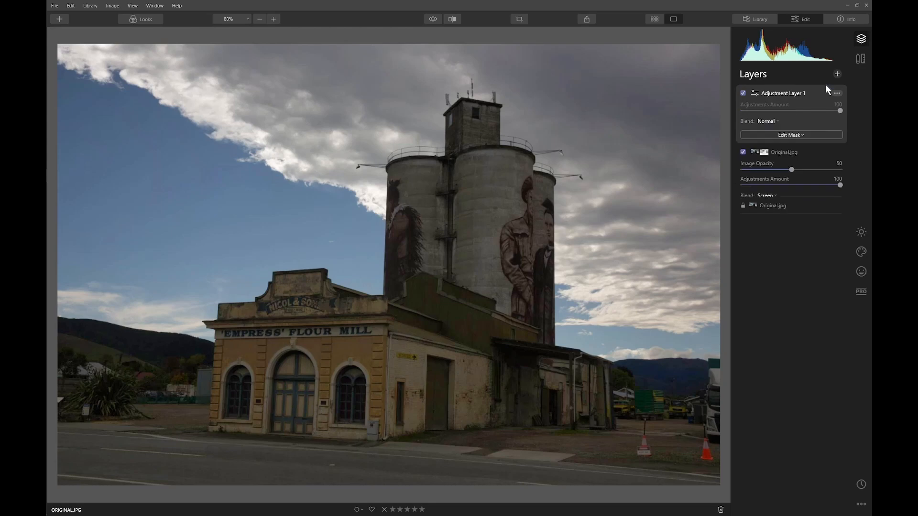
- In the adjustment layer's Light settings, set Exposure to -0.66, Smart Contrast to 55 and Highlights to -57
{"action": "left_click", "coordinate": [862, 233]}
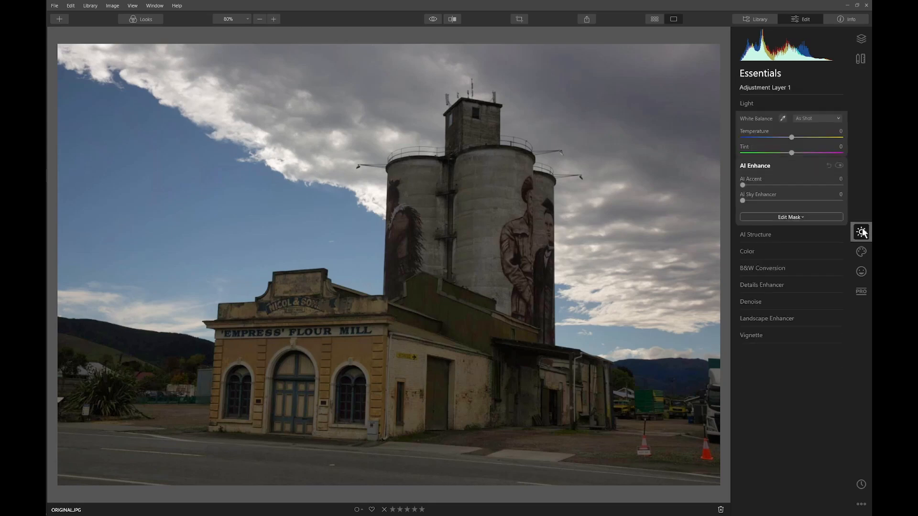
{"action": "left_click", "coordinate": [752, 102]}
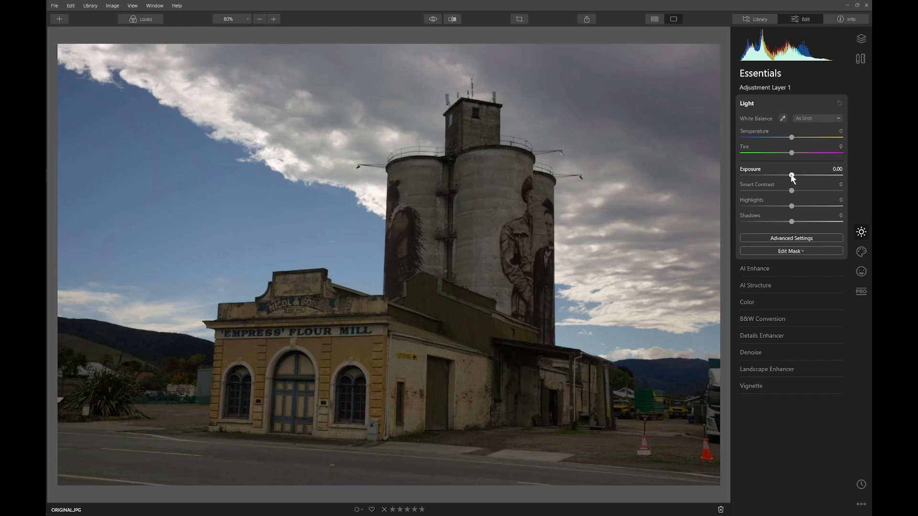
{"action": "left_click_drag", "start_coordinate": [792, 177], "coordinate": [786, 177]}
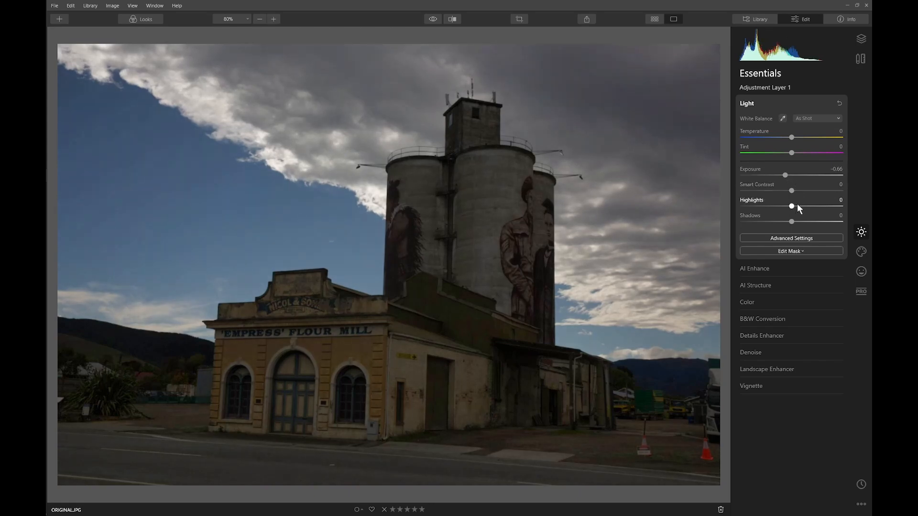
{"action": "left_click_drag", "start_coordinate": [792, 192], "coordinate": [821, 191]}
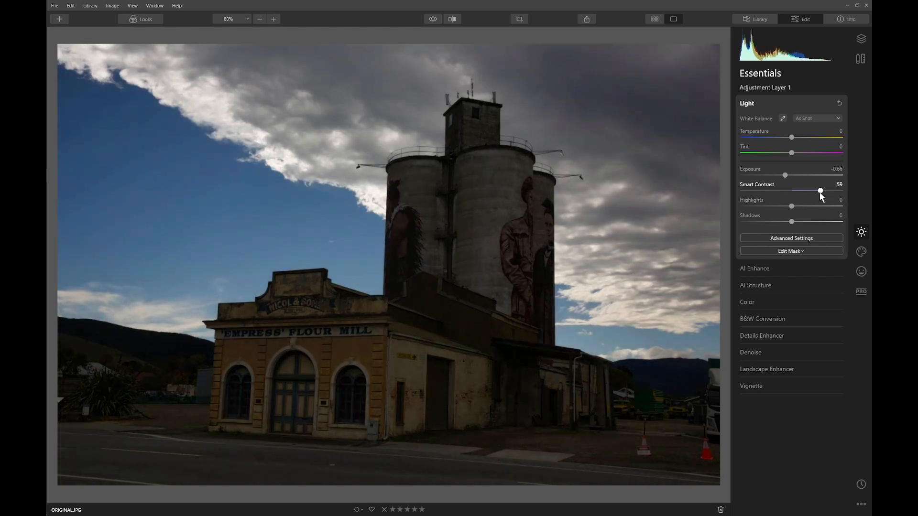
{"action": "left_click", "coordinate": [820, 190]}
{"action": "left_click_drag", "start_coordinate": [821, 192], "coordinate": [819, 192]}
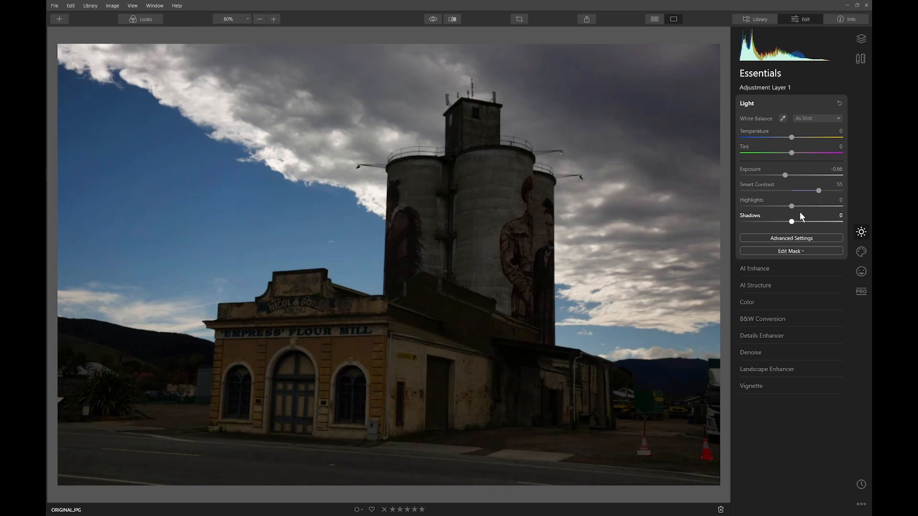
{"action": "left_click_drag", "start_coordinate": [792, 206], "coordinate": [764, 205]}
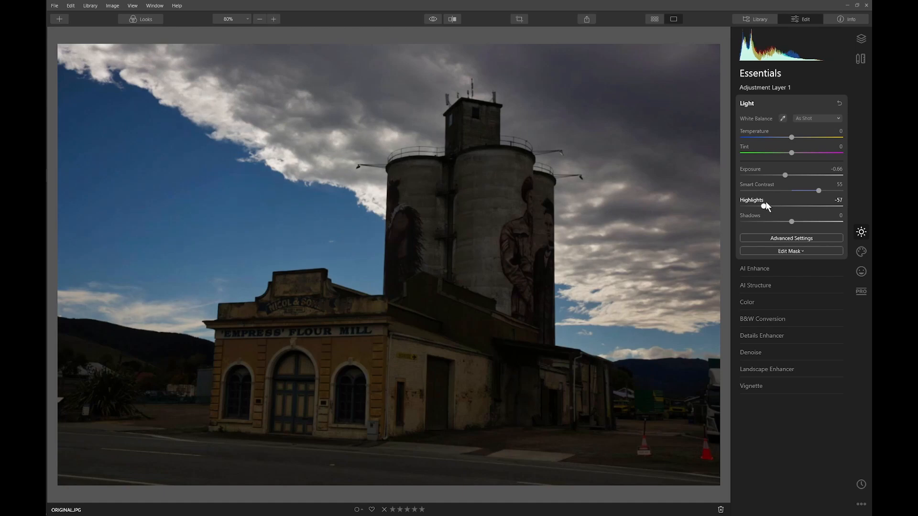
{"action": "left_click", "coordinate": [768, 102]}
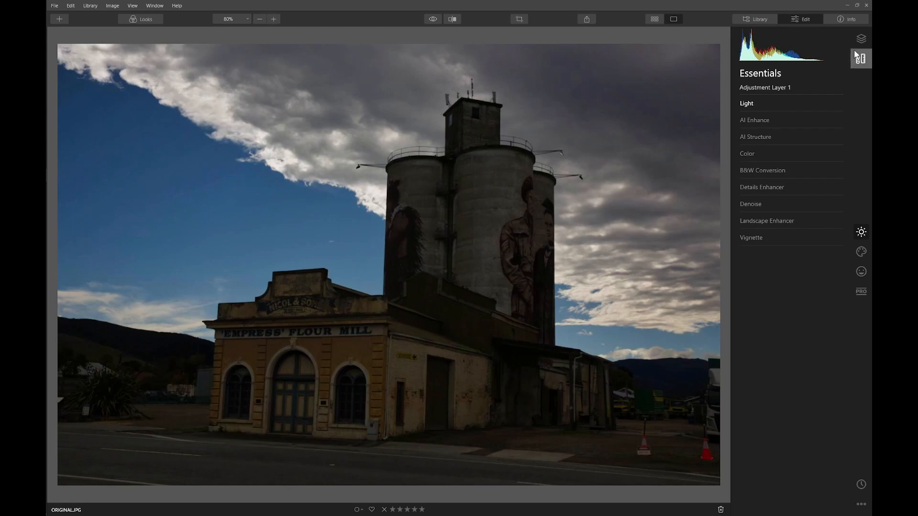
- Add a luminosity mask to Adjustment Layer 1, toggling the layer's visibility before and after masking to compare
{"action": "left_click", "coordinate": [861, 38]}
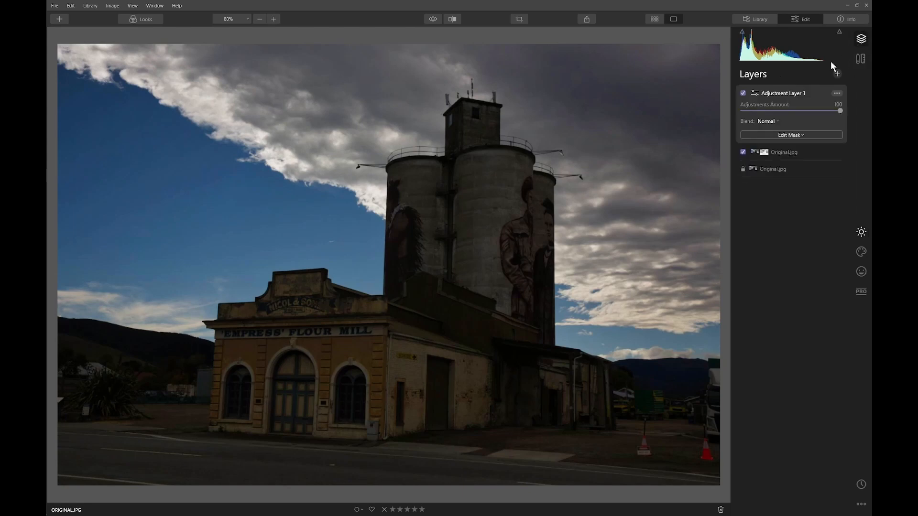
{"action": "left_click", "coordinate": [743, 93]}
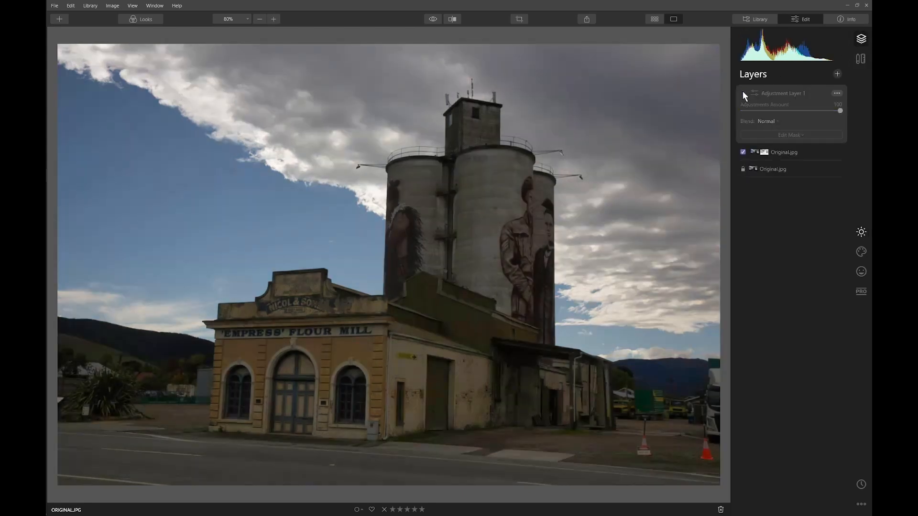
{"action": "left_click", "coordinate": [743, 93]}
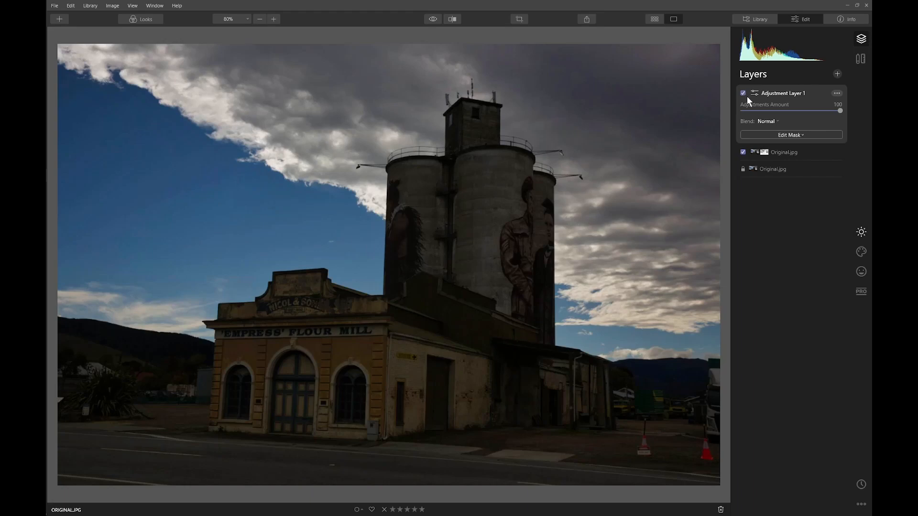
{"action": "left_click", "coordinate": [787, 134]}
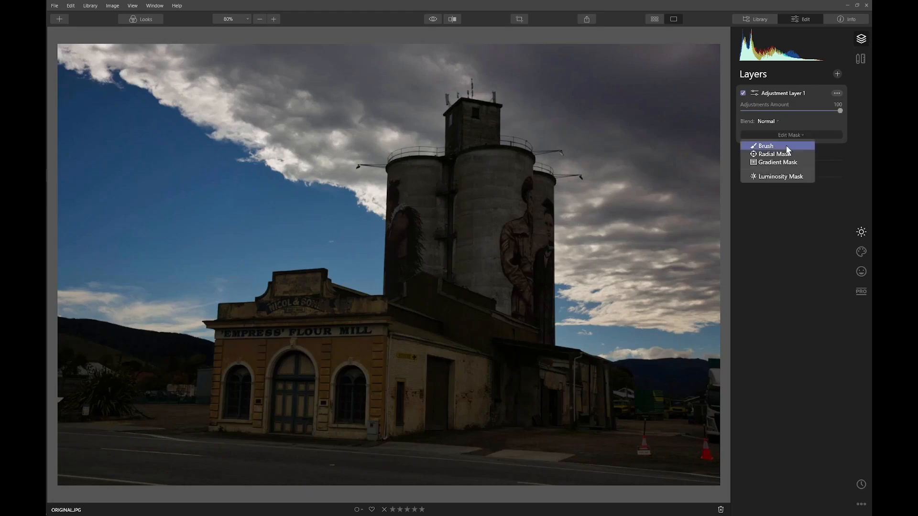
{"action": "left_click", "coordinate": [782, 176]}
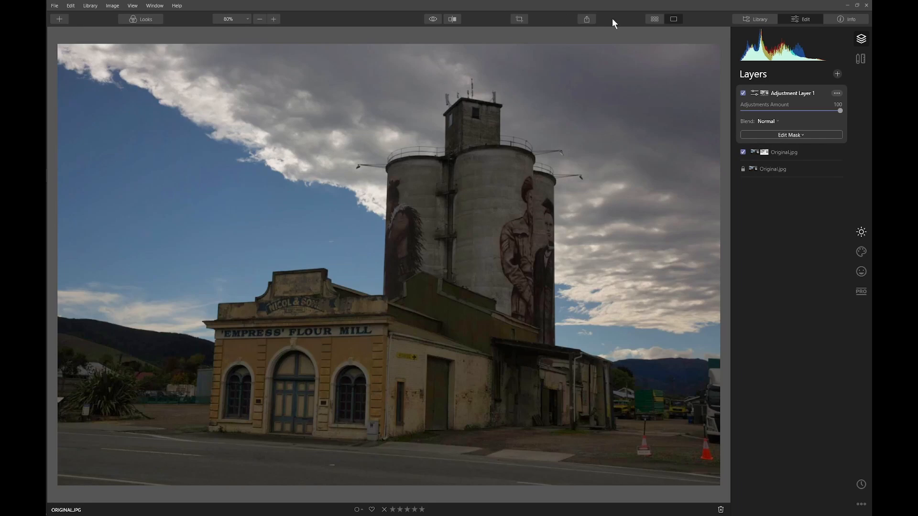
{"action": "left_click", "coordinate": [743, 92]}
{"action": "left_click", "coordinate": [743, 93]}
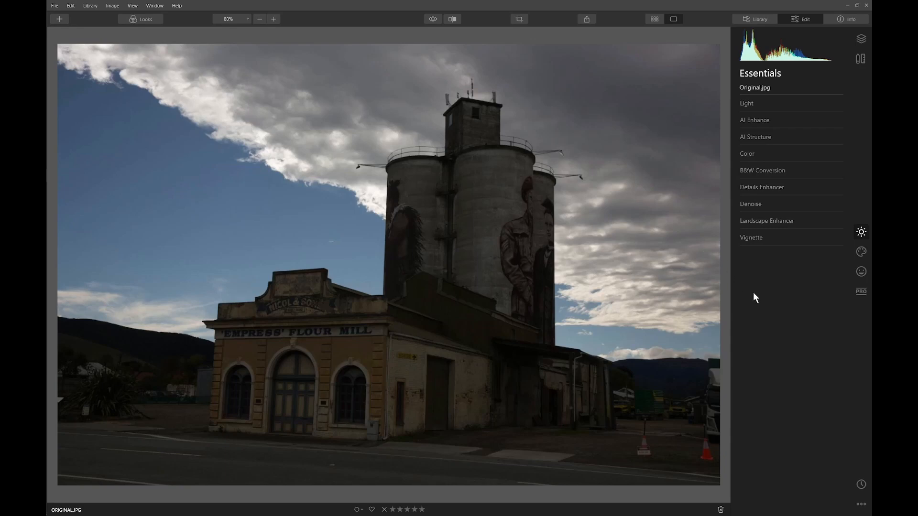
- In Advanced Contrast, set Highlights Contrast to 41 and Balance to -23, and Midtones Contrast to 52 and Balance to 15
{"action": "left_click", "coordinate": [862, 293]}
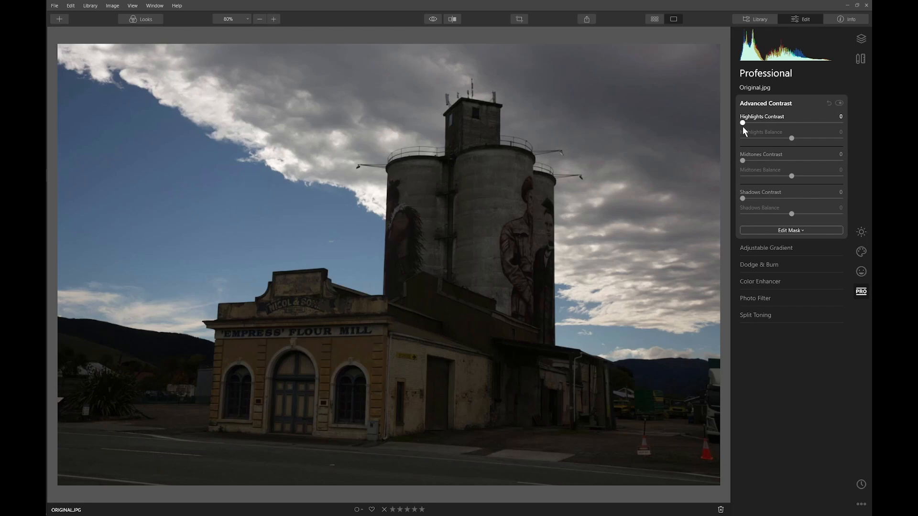
{"action": "left_click_drag", "start_coordinate": [742, 123], "coordinate": [782, 123]}
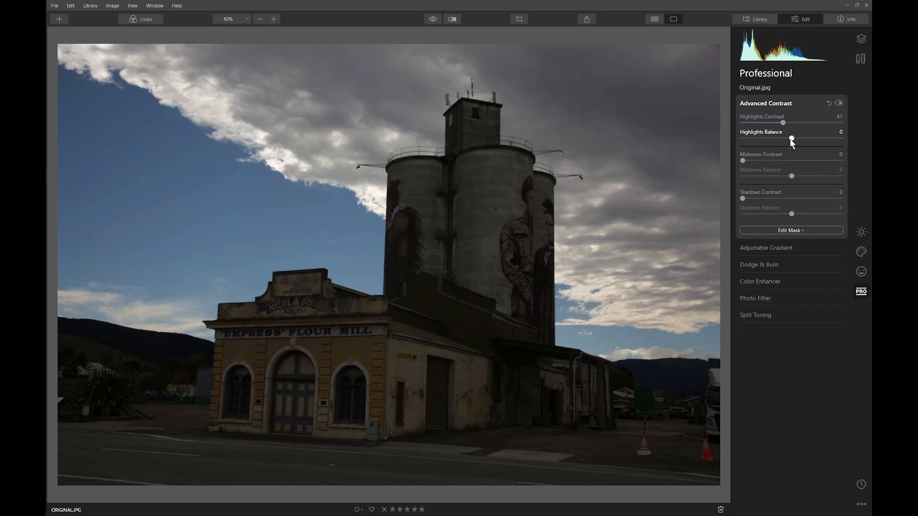
{"action": "left_click_drag", "start_coordinate": [788, 140], "coordinate": [780, 139]}
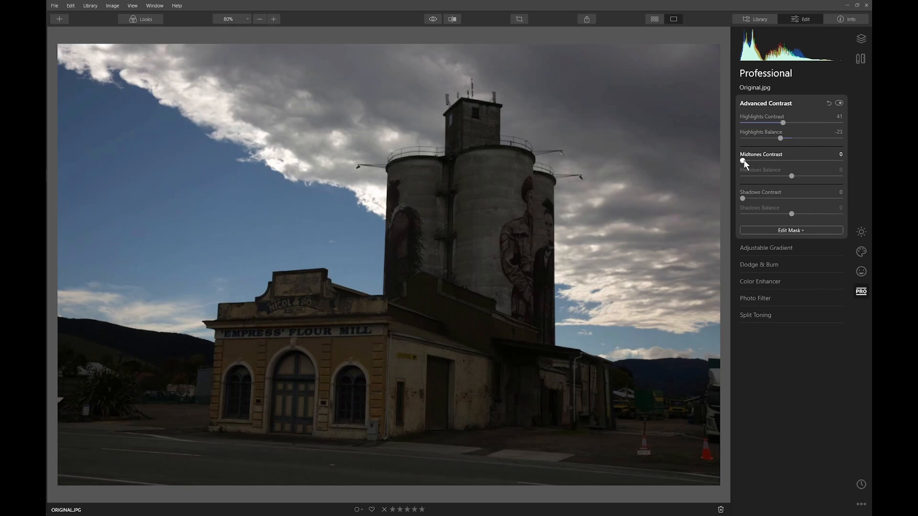
{"action": "left_click_drag", "start_coordinate": [777, 159], "coordinate": [783, 159]}
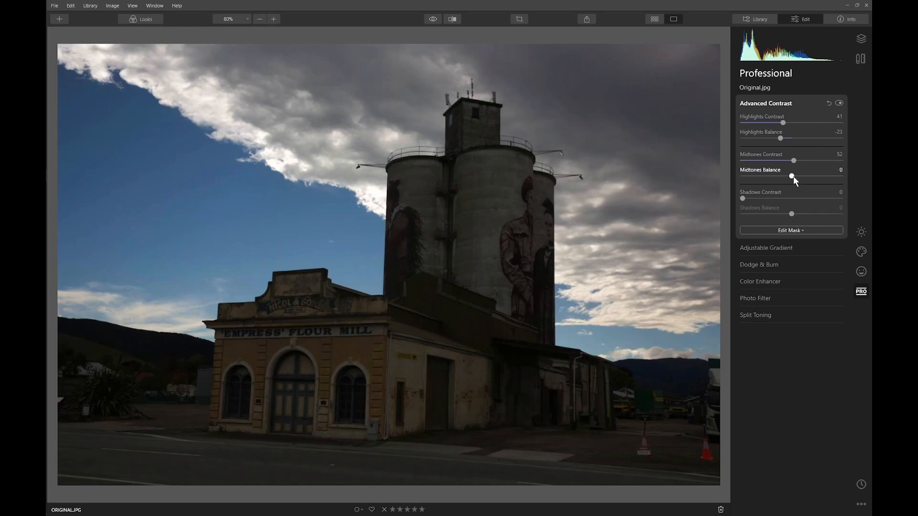
{"action": "left_click_drag", "start_coordinate": [798, 175], "coordinate": [801, 175]}
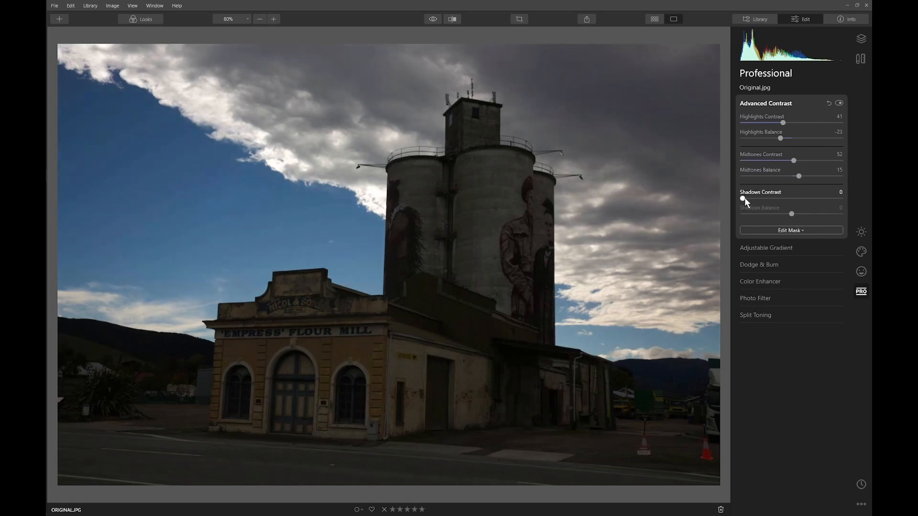
- Set Shadows Contrast to 100 and Shadows Balance to -50, and preview the original for comparison
{"action": "left_click_drag", "start_coordinate": [746, 197], "coordinate": [856, 196]}
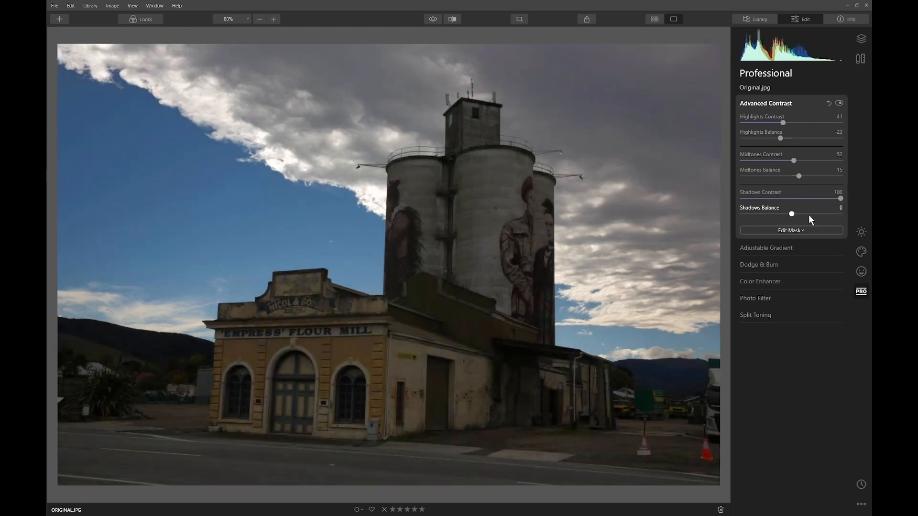
{"action": "left_click_drag", "start_coordinate": [790, 215], "coordinate": [766, 215]}
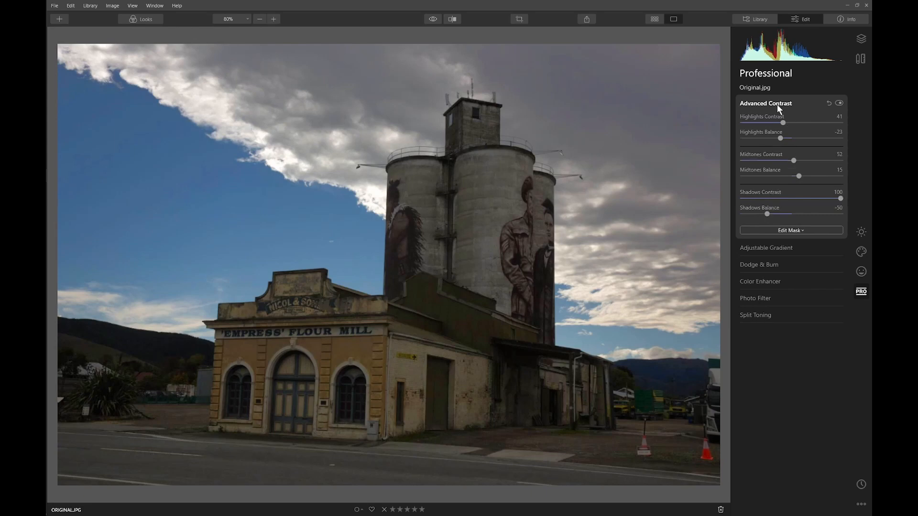
{"action": "left_click", "coordinate": [432, 19]}
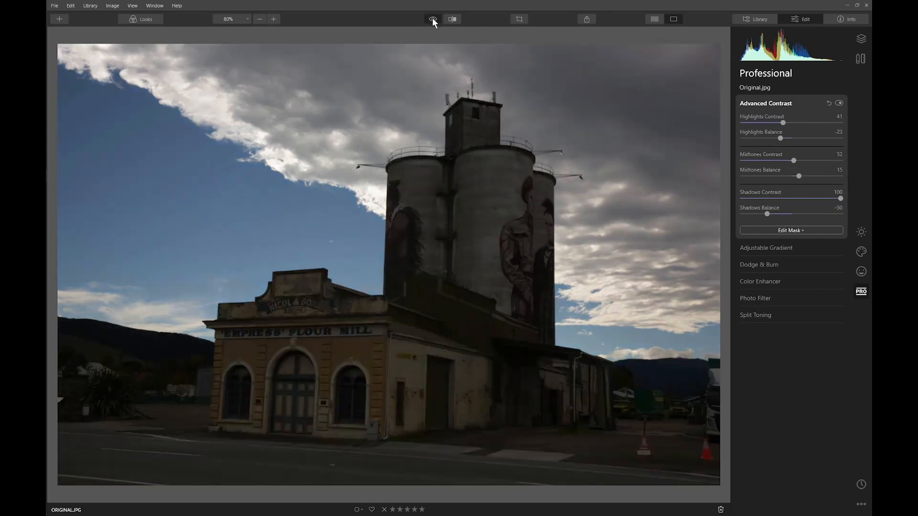
{"action": "left_click", "coordinate": [432, 19]}
{"action": "left_click", "coordinate": [432, 19]}
{"action": "left_click", "coordinate": [433, 19]}
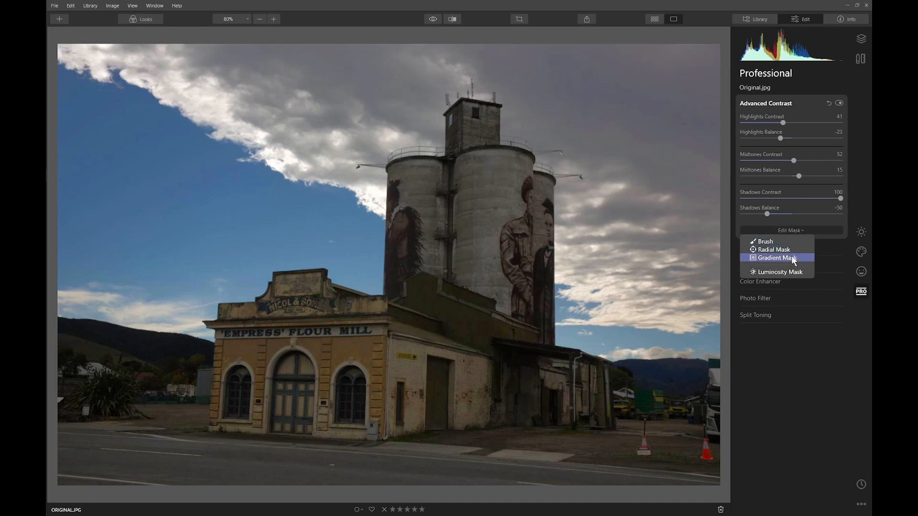
- Add a luminosity mask to the Advanced Contrast adjustment and invert it, previewing the original for comparison
{"action": "left_click", "coordinate": [788, 270]}
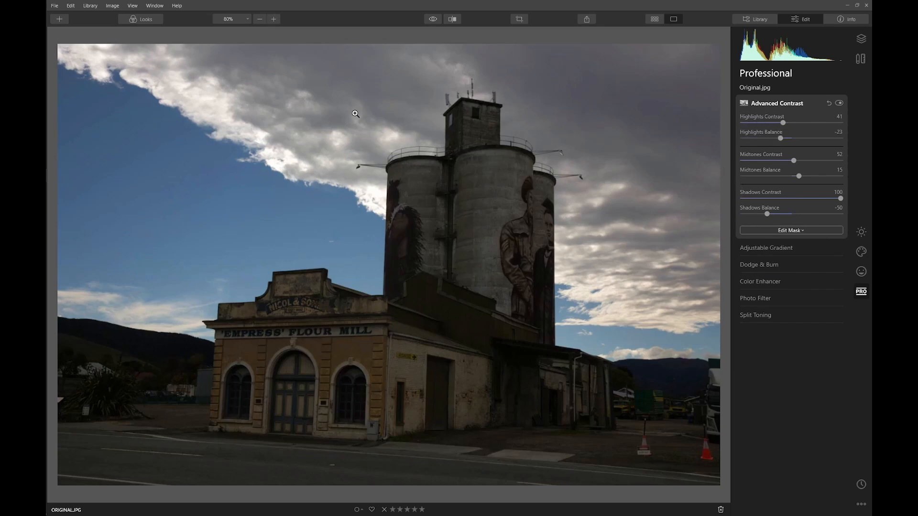
{"action": "left_click", "coordinate": [800, 228]}
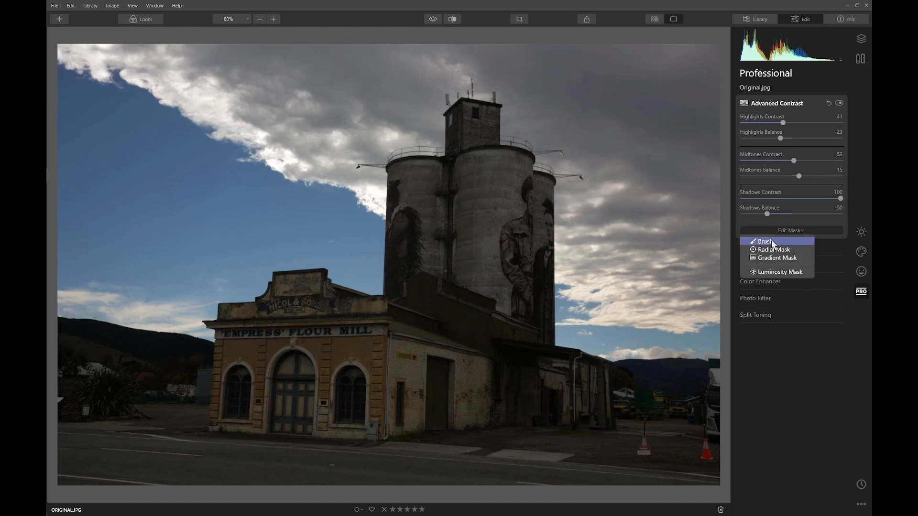
{"action": "left_click", "coordinate": [772, 237]}
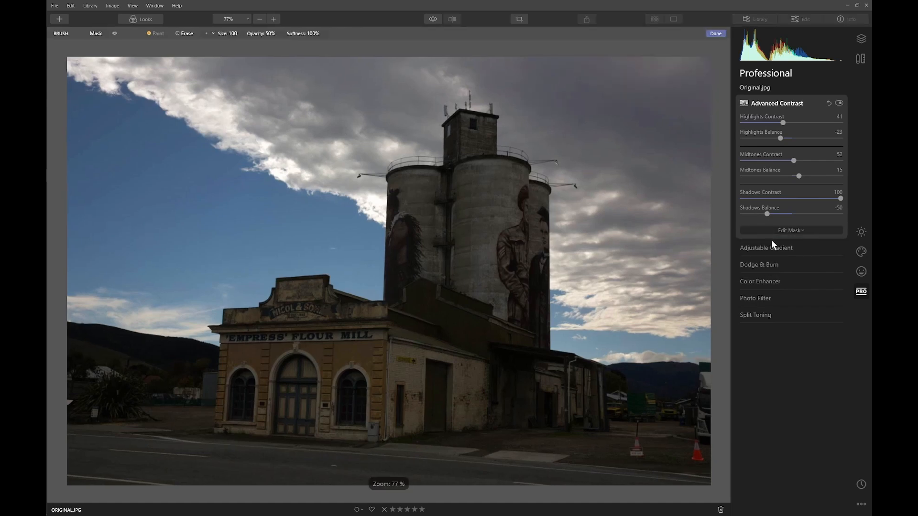
{"action": "left_click", "coordinate": [114, 34]}
{"action": "left_click", "coordinate": [115, 34]}
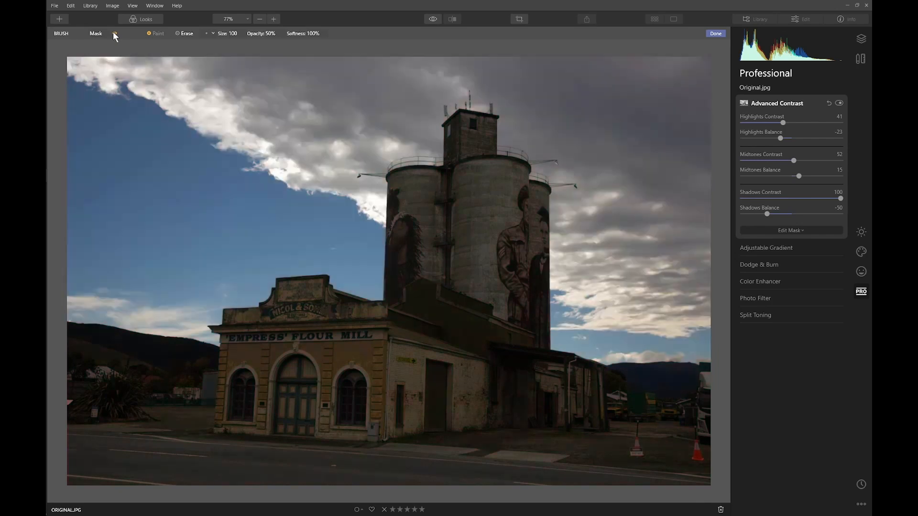
{"action": "left_click", "coordinate": [104, 33]}
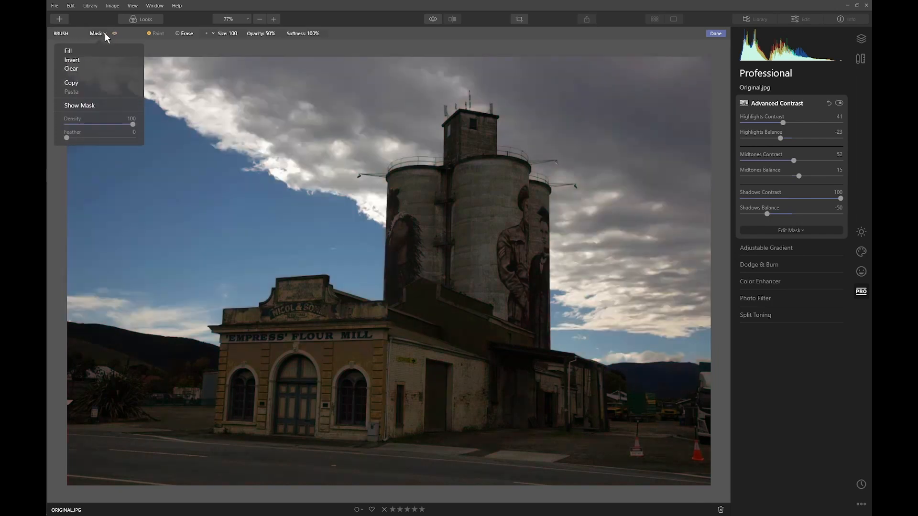
{"action": "left_click", "coordinate": [86, 60]}
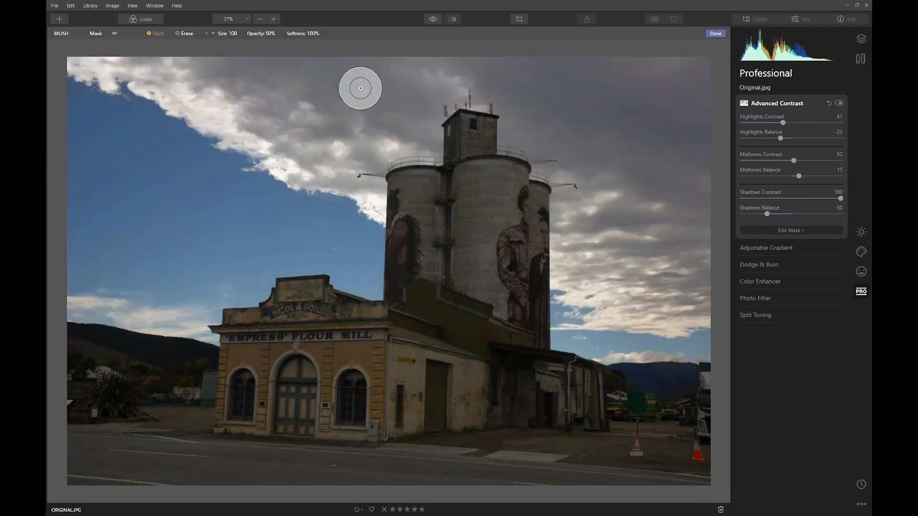
{"action": "left_click", "coordinate": [433, 19]}
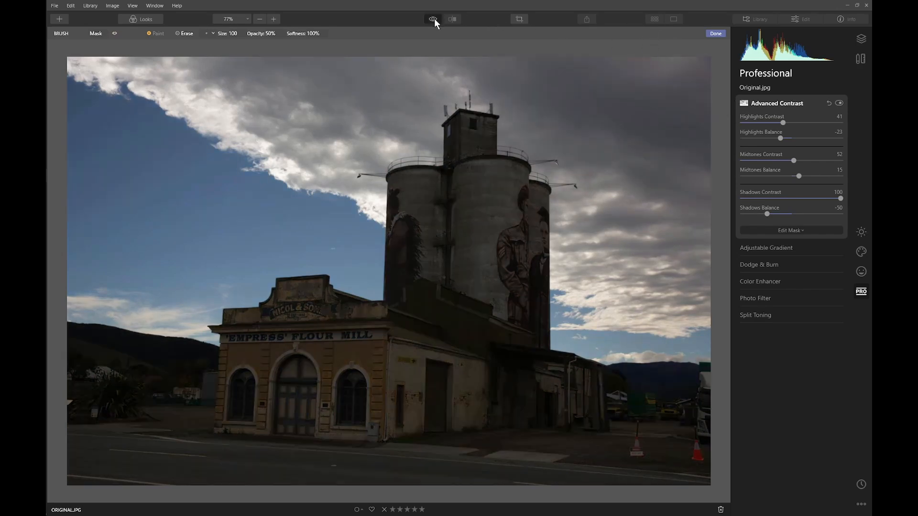
- Compare the masked Advanced Contrast result with the original photo
{"action": "left_click", "coordinate": [434, 20]}
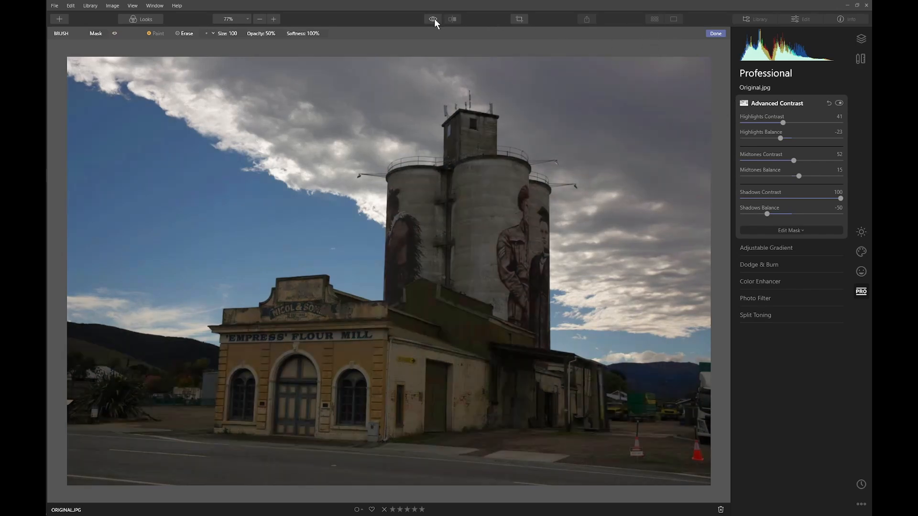
{"action": "left_click", "coordinate": [434, 20]}
{"action": "left_click", "coordinate": [435, 20]}
- In AI Enhance, set AI Accent to 46, and preview the original for comparison
{"action": "left_click", "coordinate": [862, 233]}
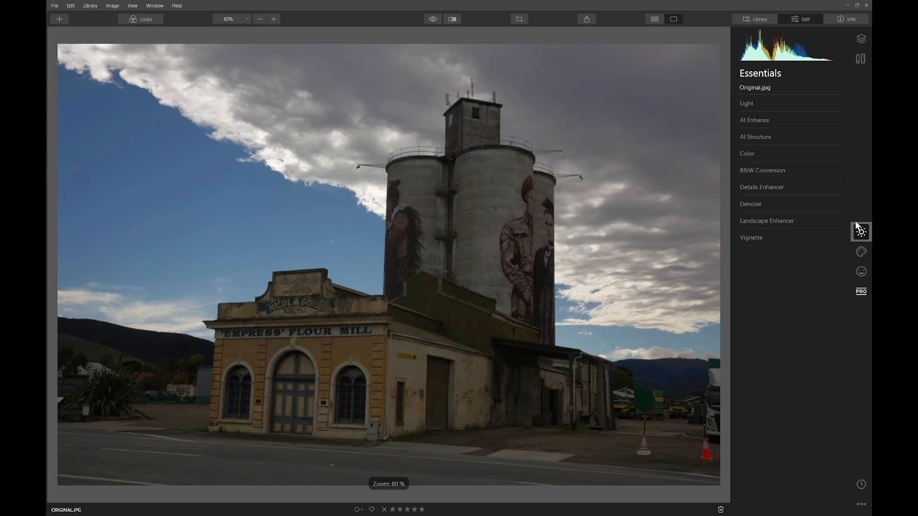
{"action": "left_click", "coordinate": [754, 119]}
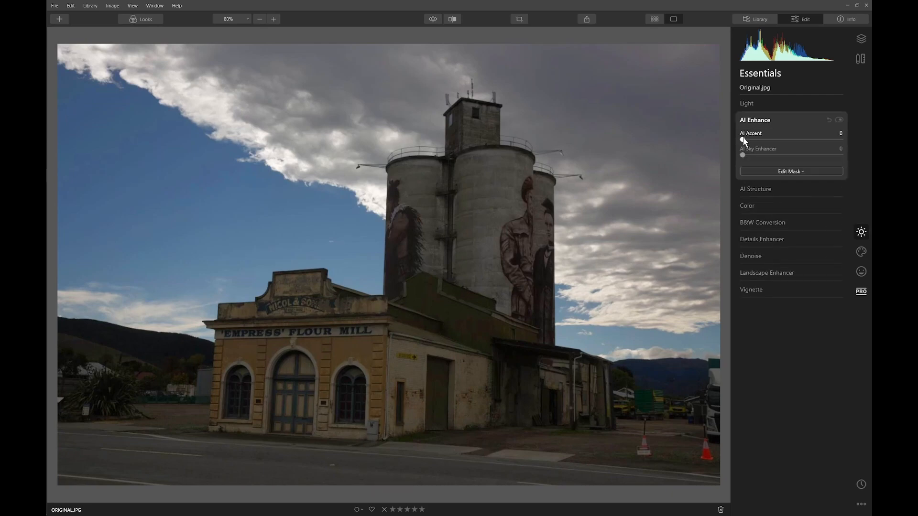
{"action": "left_click_drag", "start_coordinate": [743, 137], "coordinate": [782, 143]}
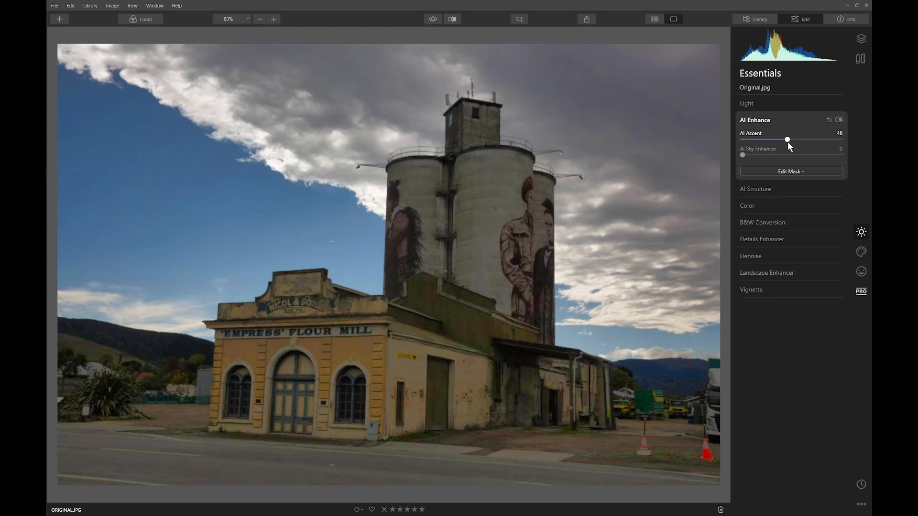
{"action": "left_click", "coordinate": [433, 20]}
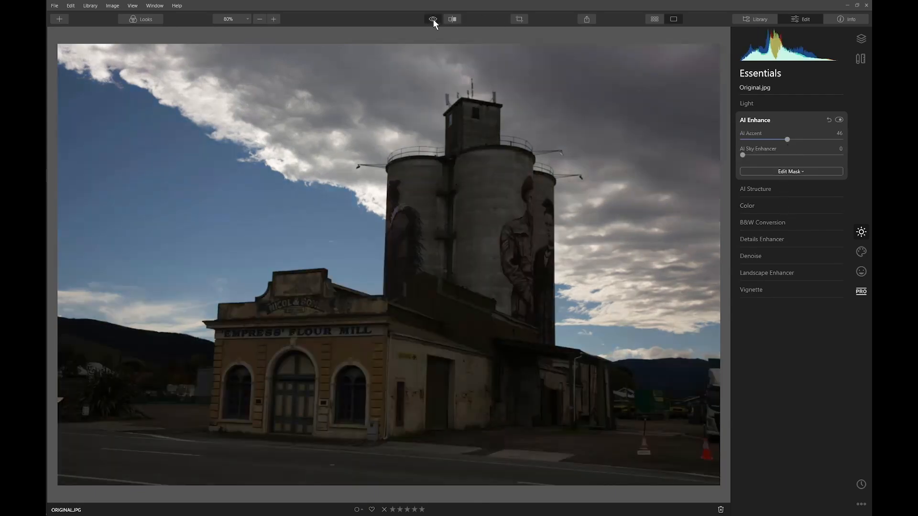
{"action": "left_click", "coordinate": [433, 19]}
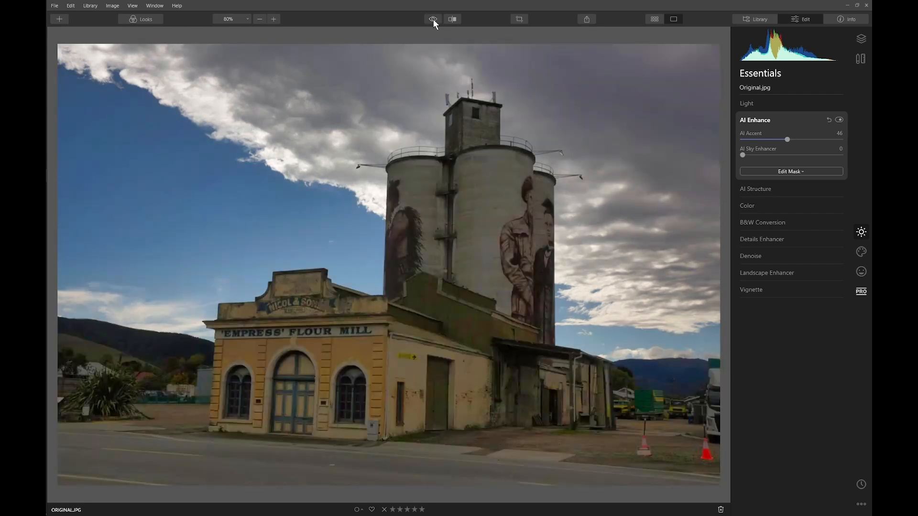